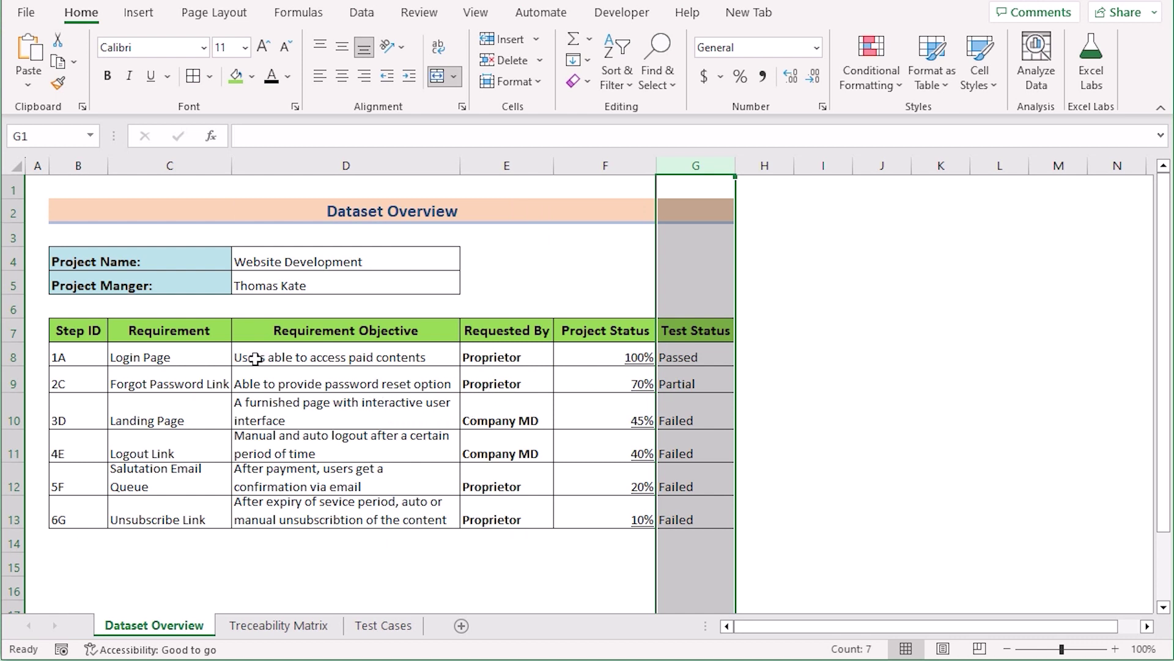
On the Treceability Matrix sheet, enter the requirements Login Page for step 1A and Forgot Password Link for step 2C.
left_click(79, 331)
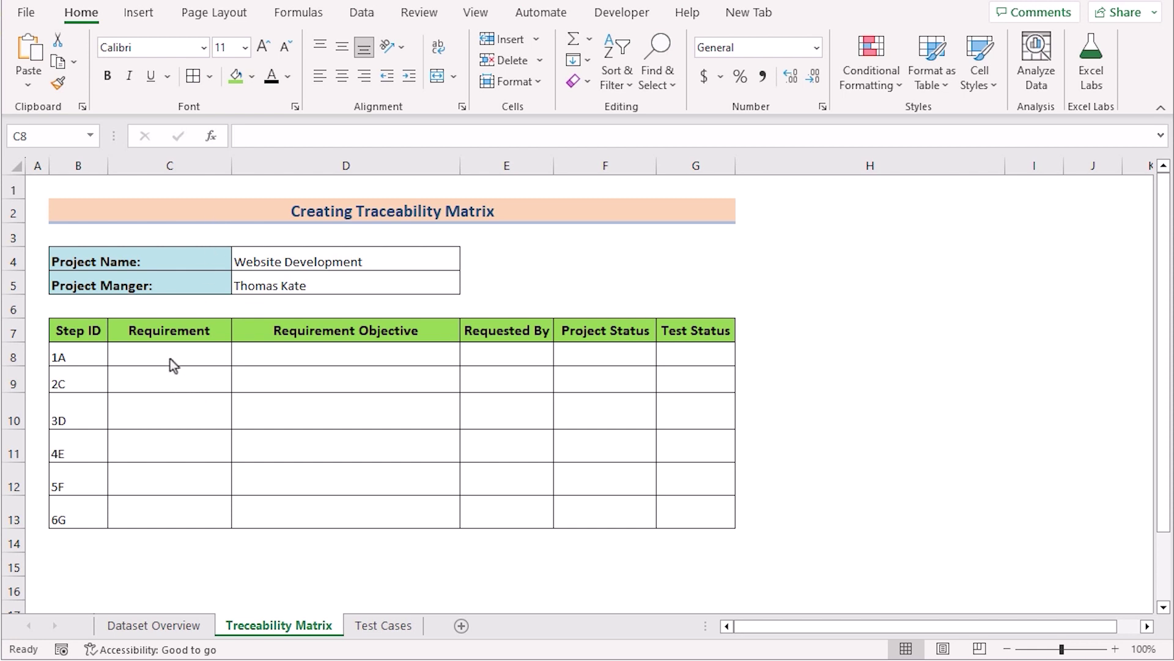
left_click(207, 166)
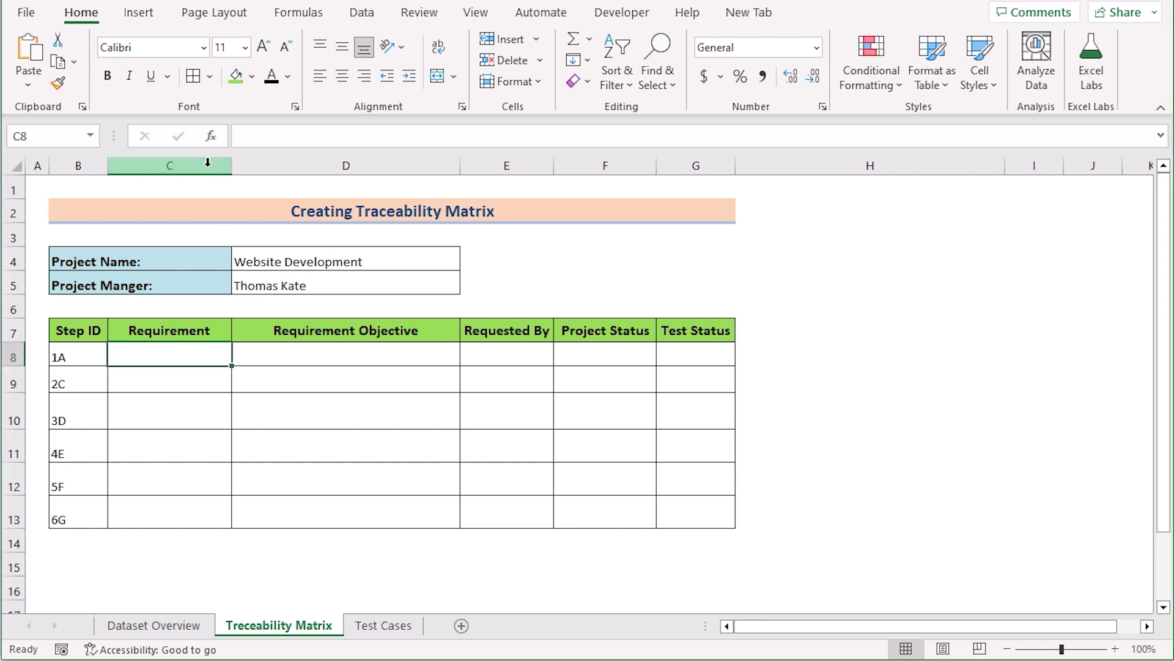
left_click(163, 358)
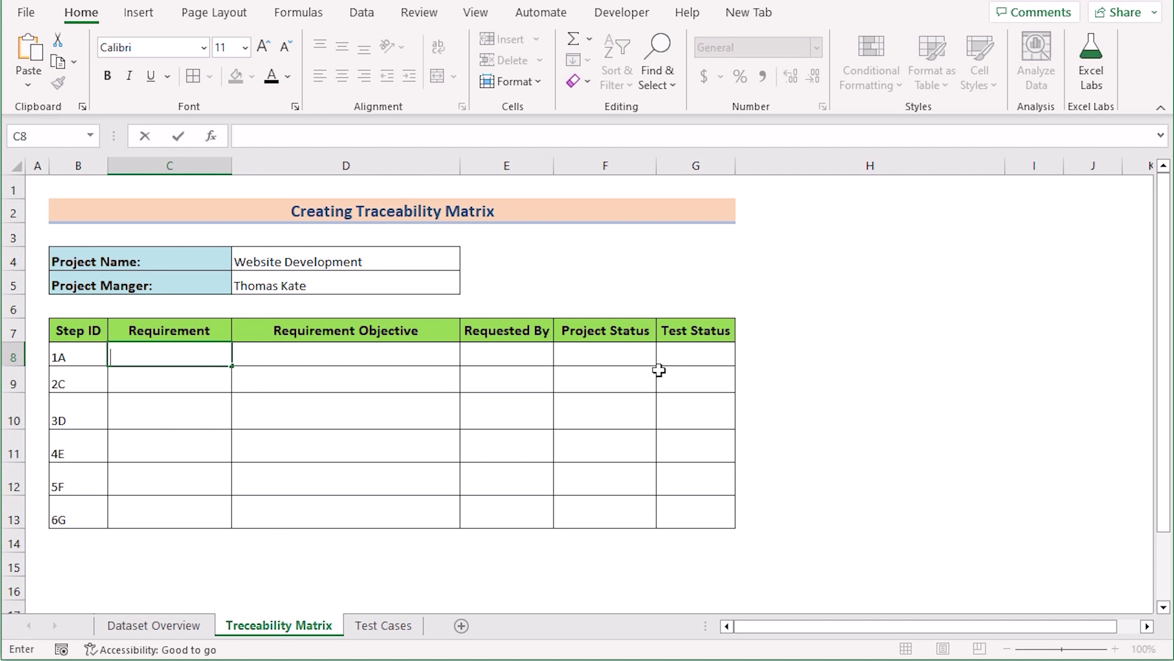
type("Login Page")
key("Return")
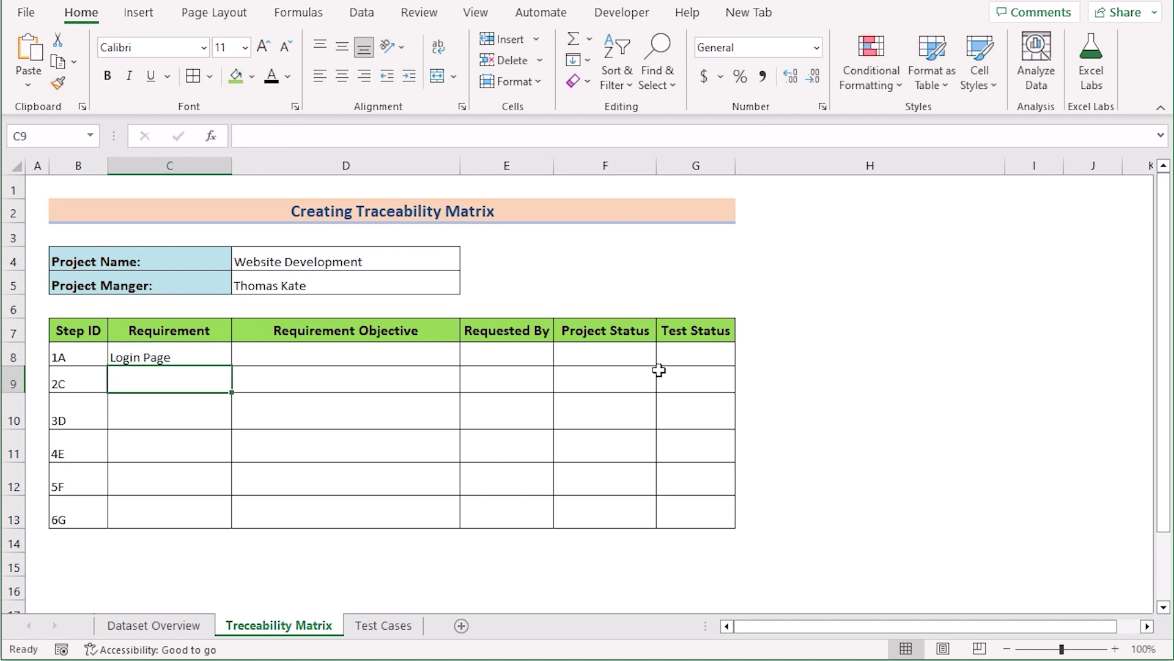
type("Forgot")
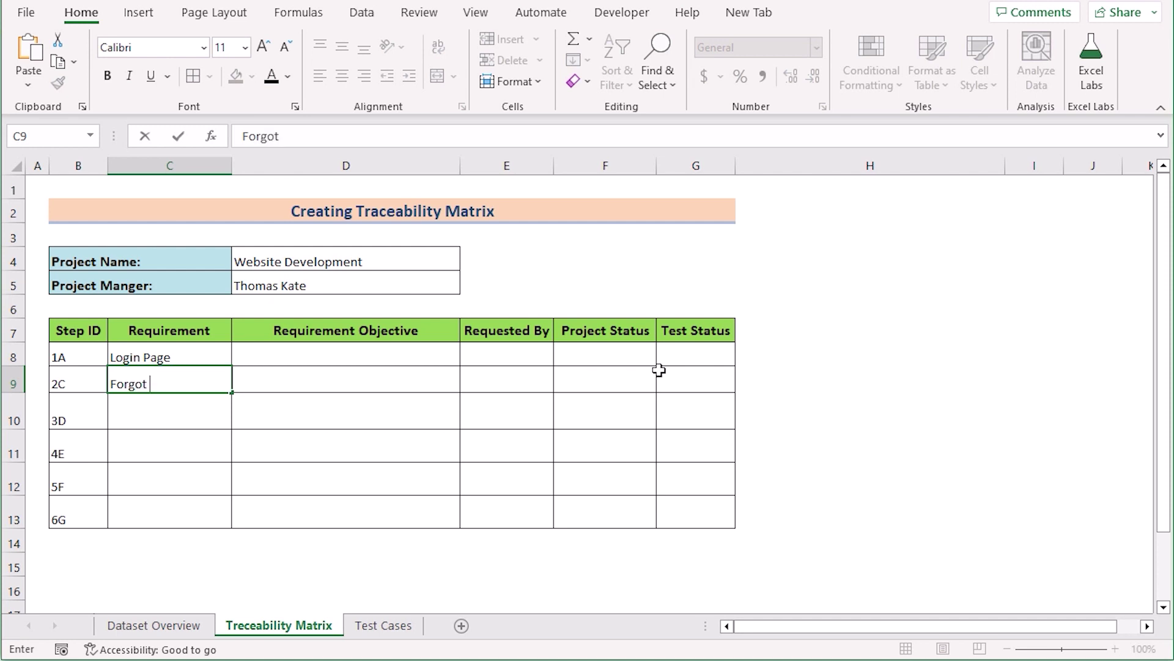
type(" Password Link")
key("Return")
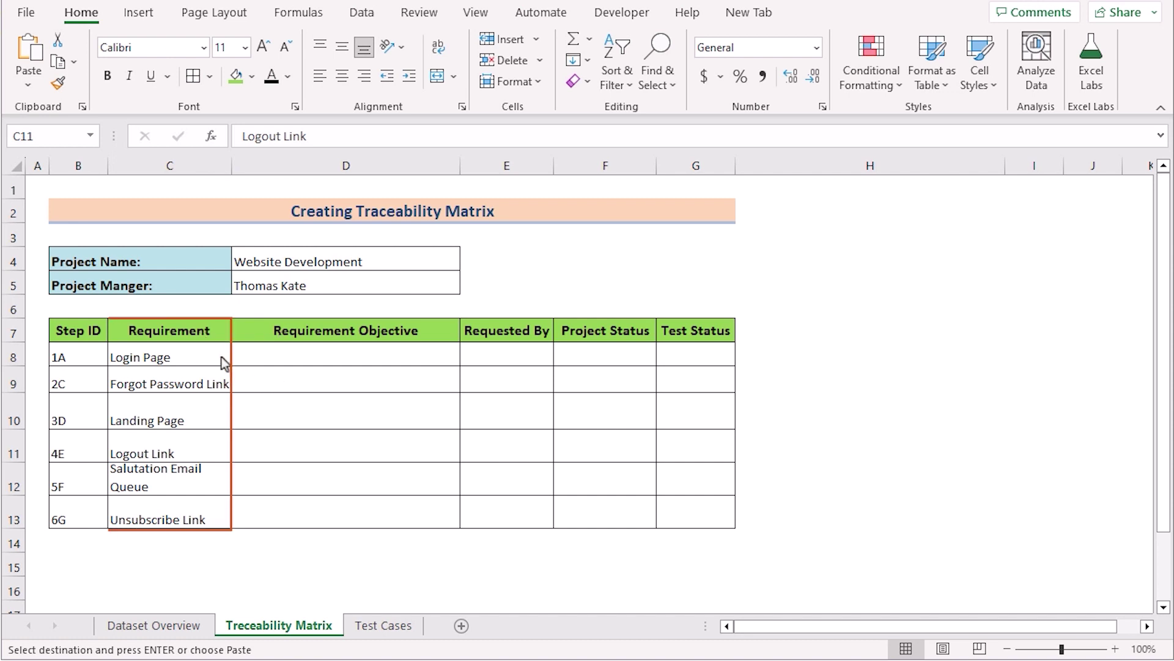
left_click(244, 517)
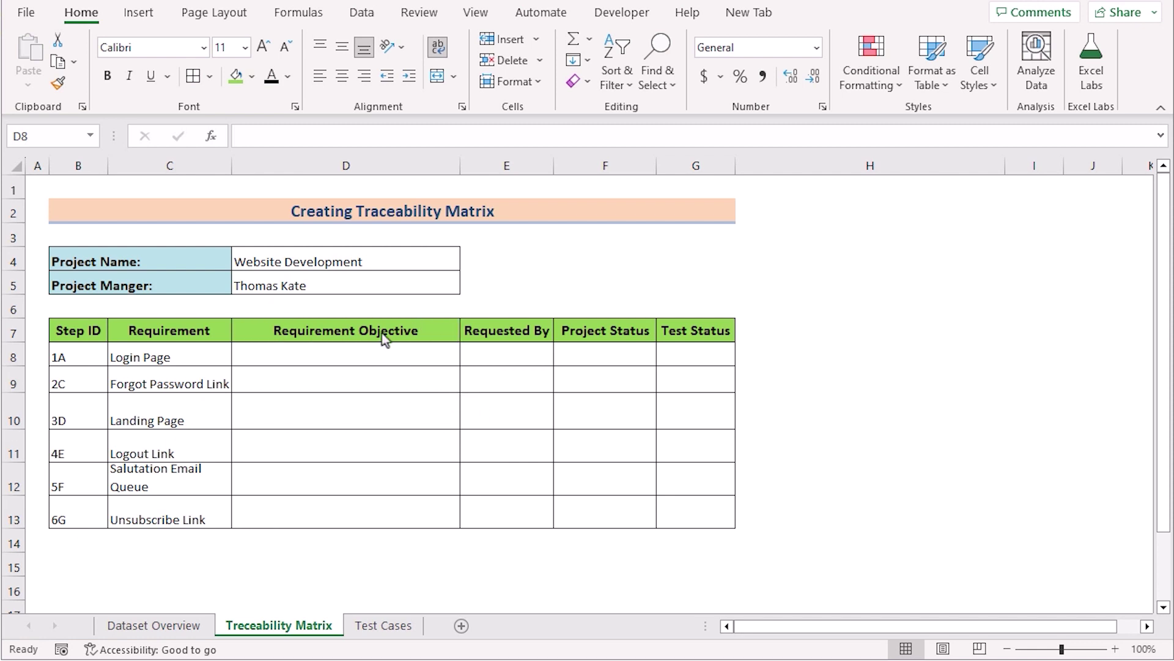
Enter "Users able to access paid contents" as the requirement objective of the Login Page.
left_click(355, 163)
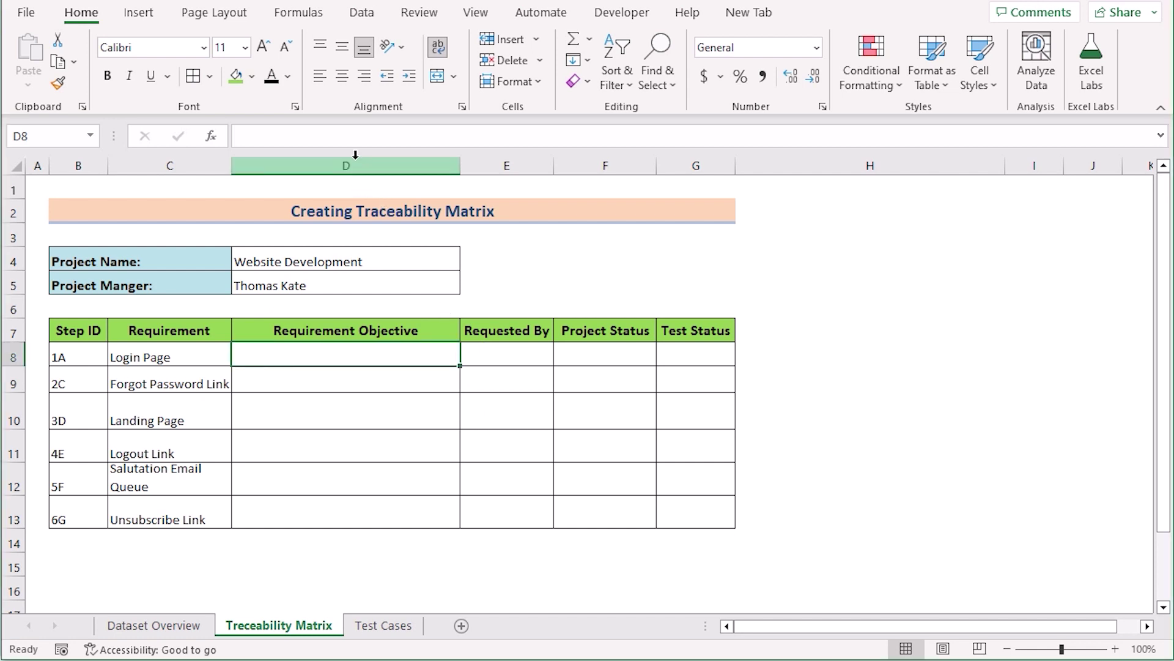
left_click(315, 355)
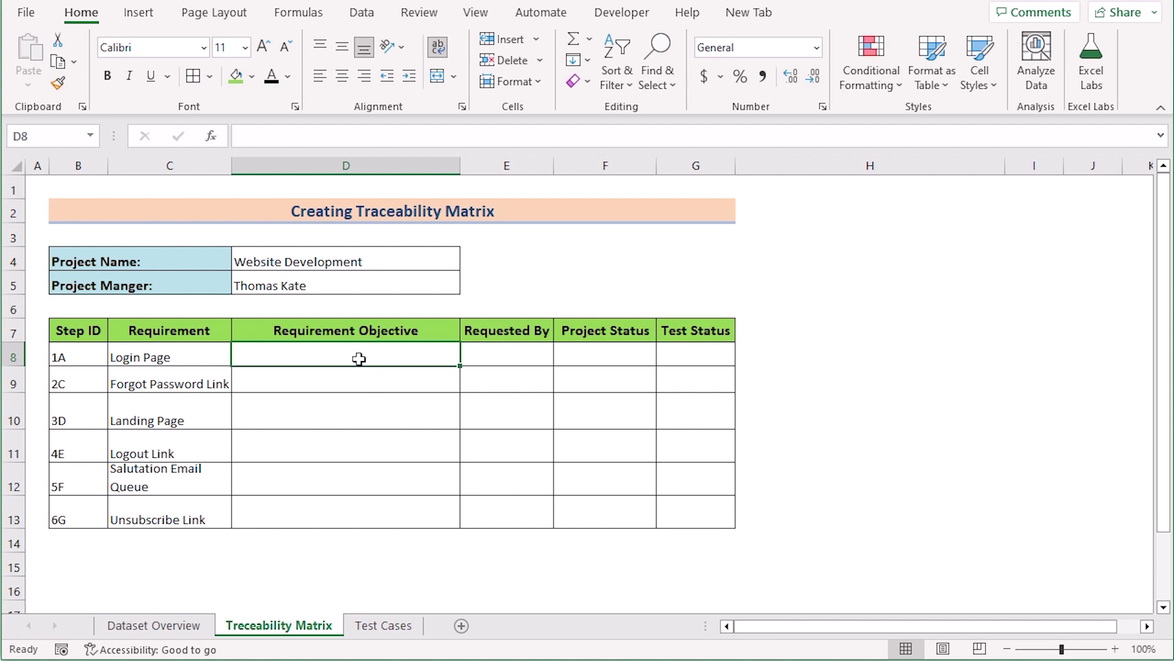
left_click(230, 359)
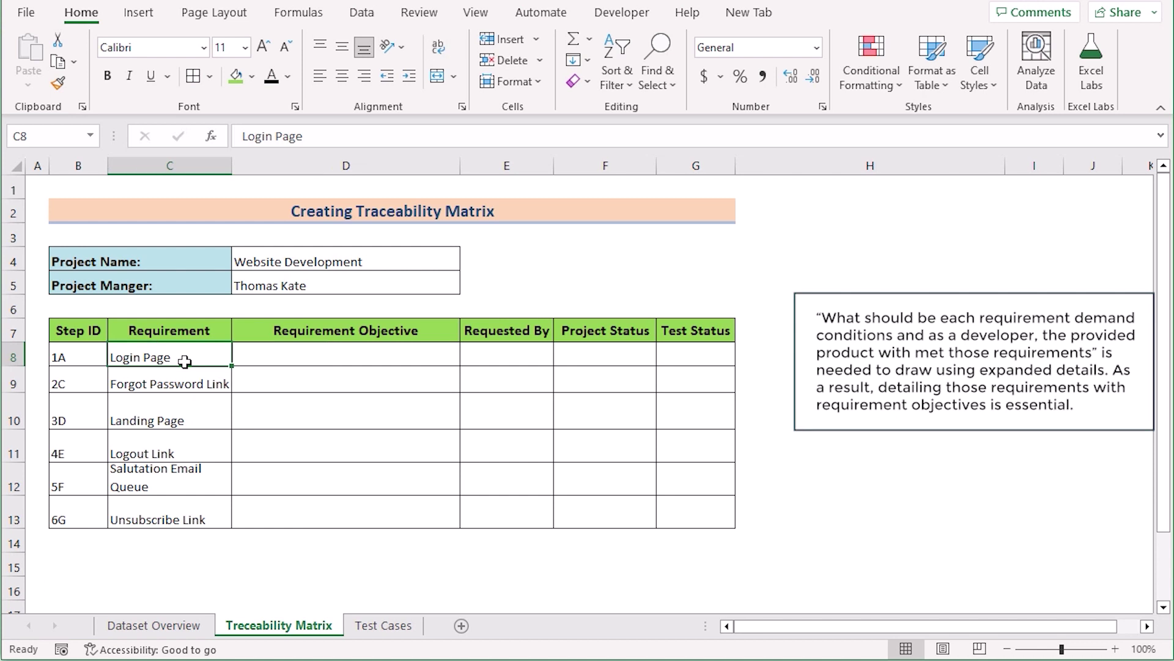
left_click(288, 363)
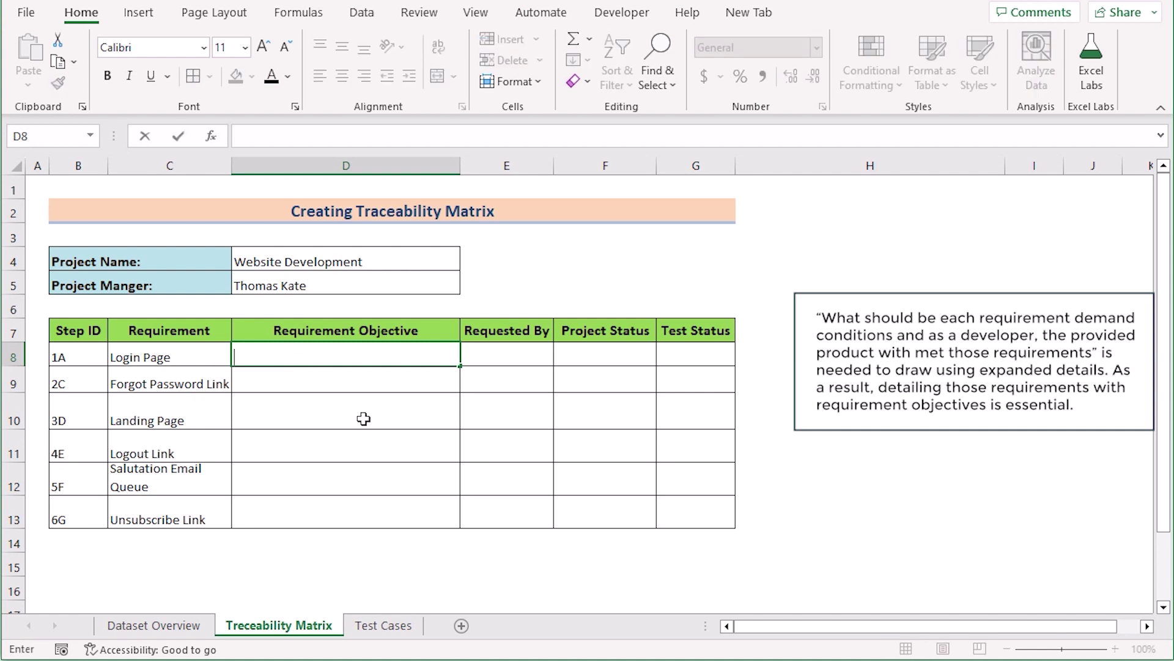
type("Users able to access p")
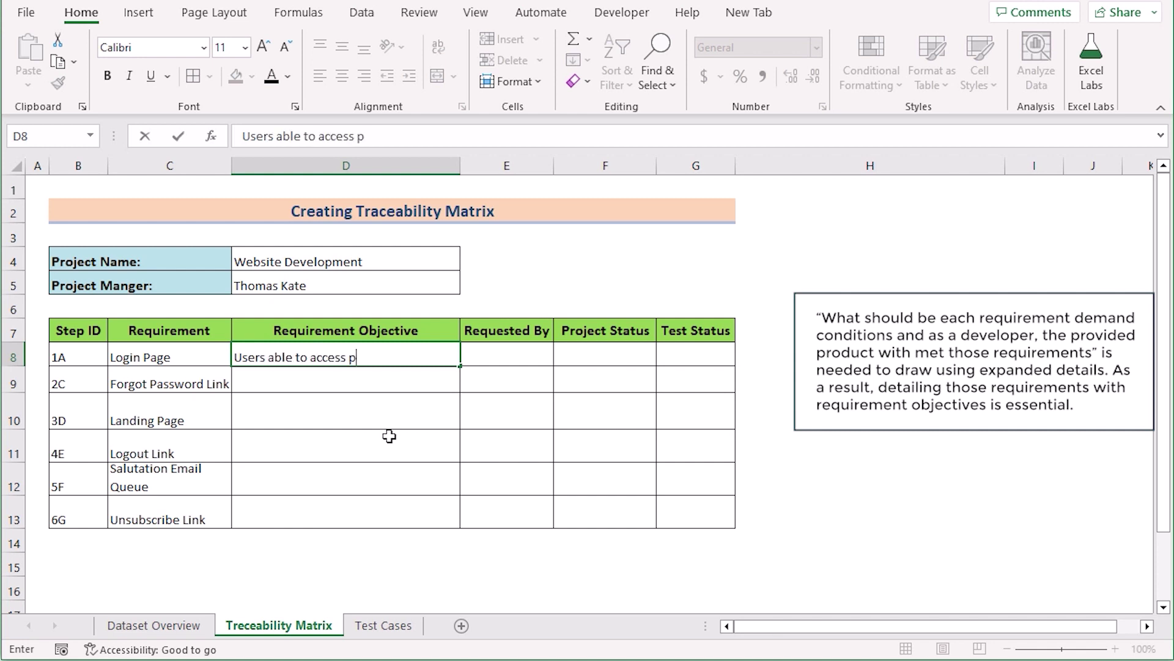
type("aid contents")
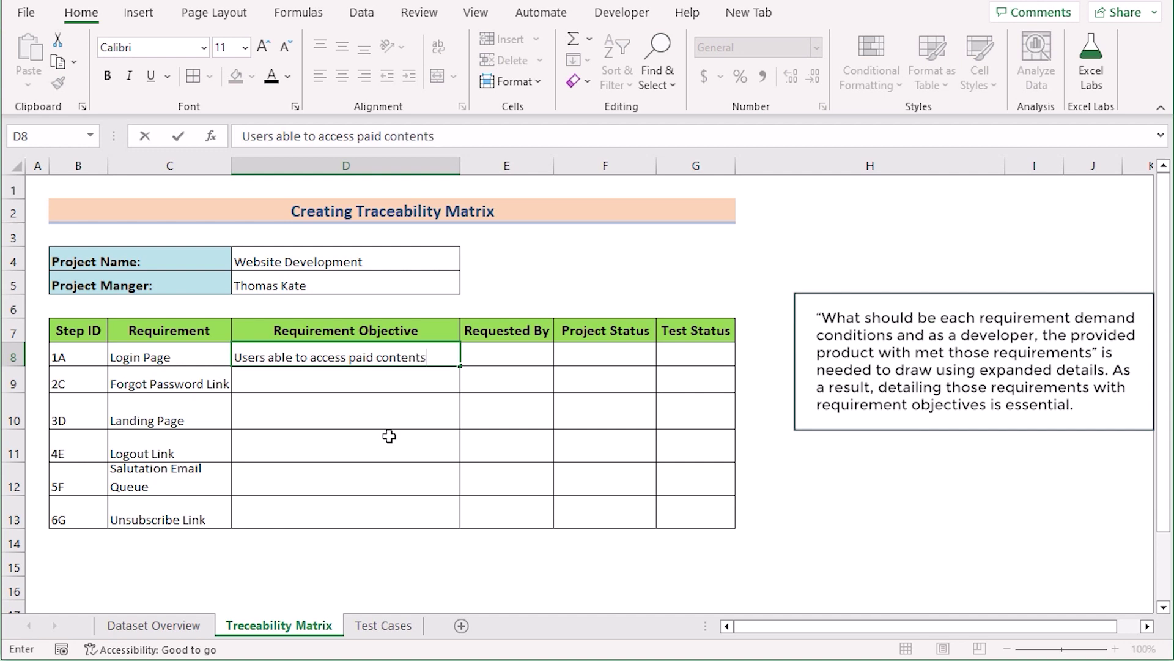
key("Return")
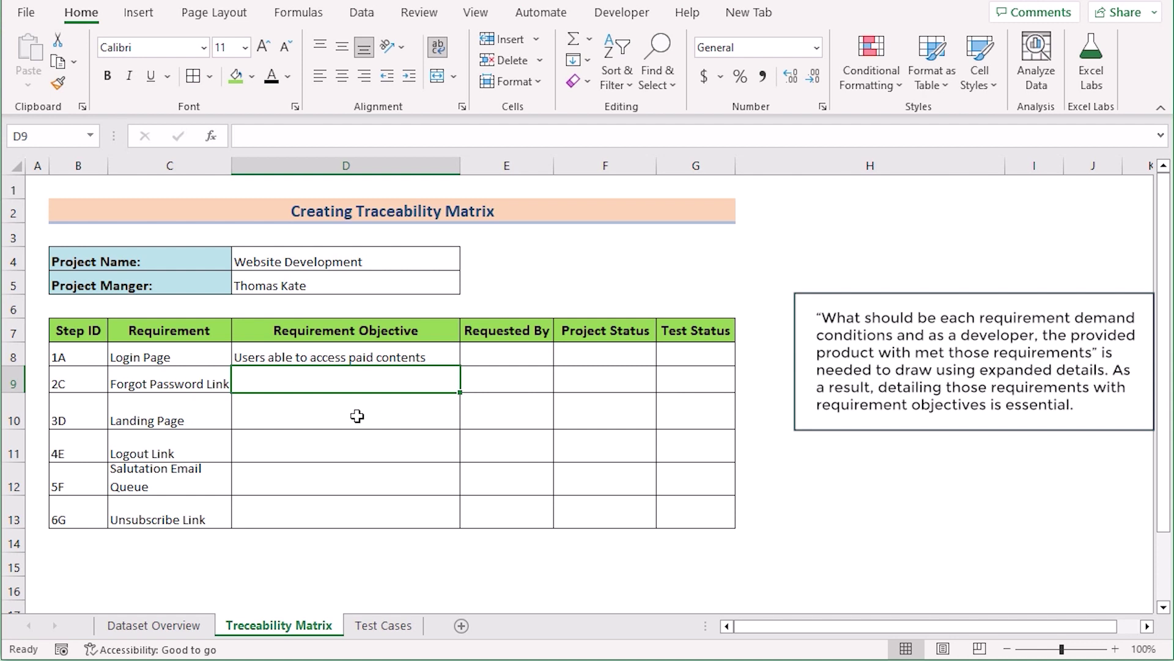
Enter "Able to provide password reset option" as the requirement objective of the Forgot Password Link.
type("Ab")
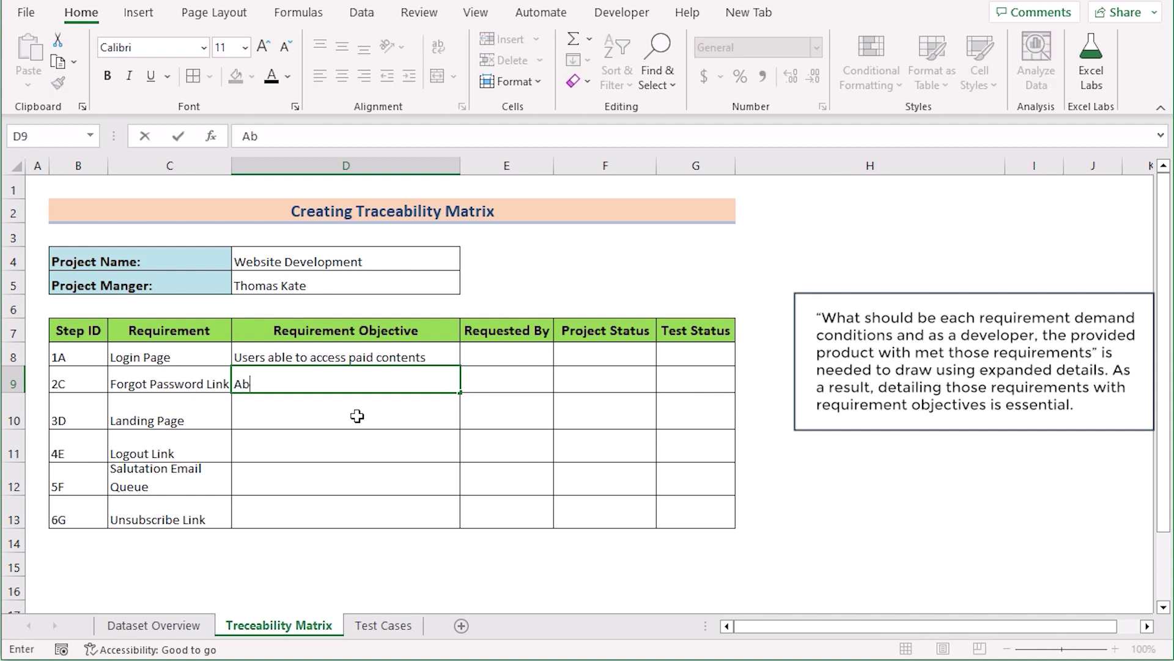
type("le to provide ")
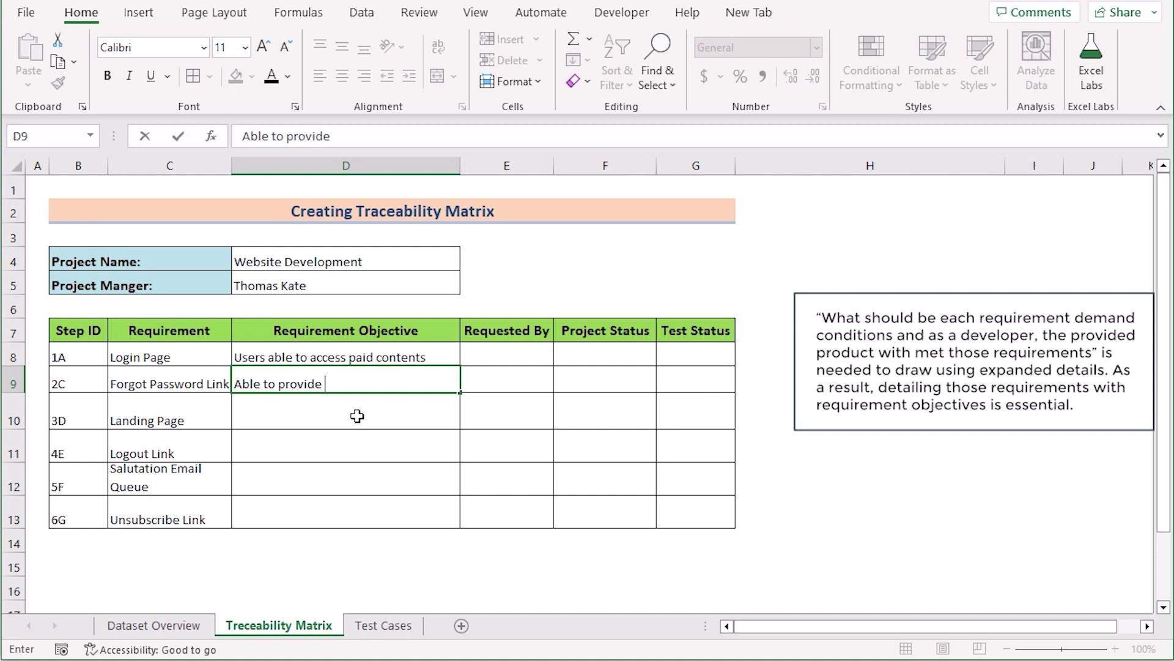
type("password res")
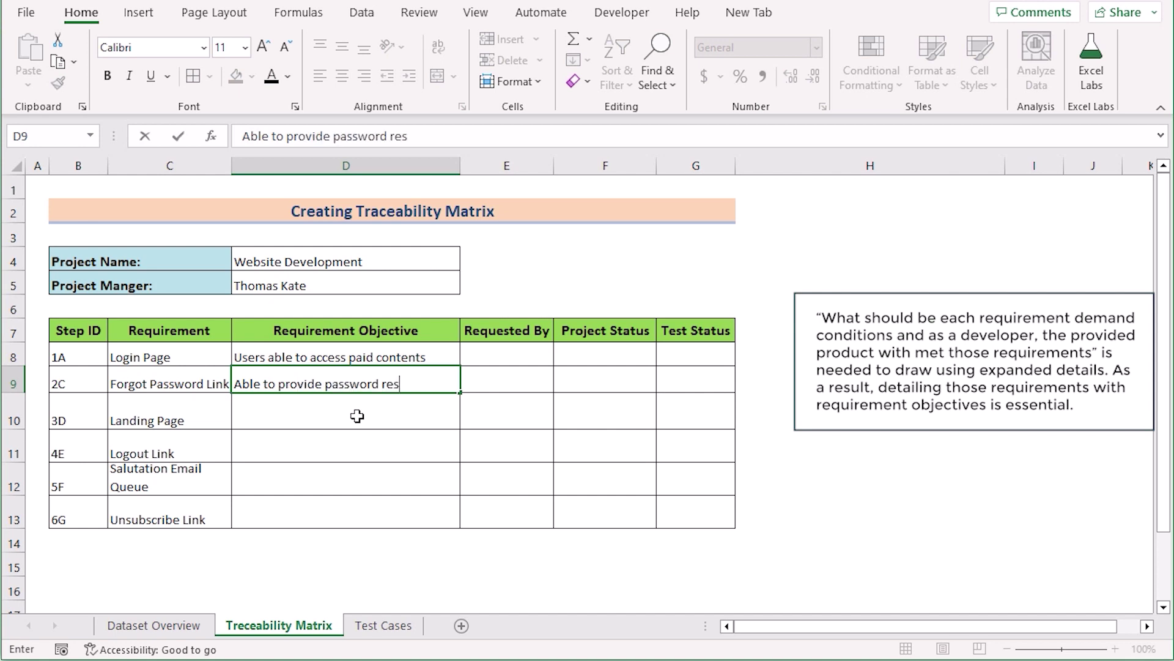
type("et option")
key("Return")
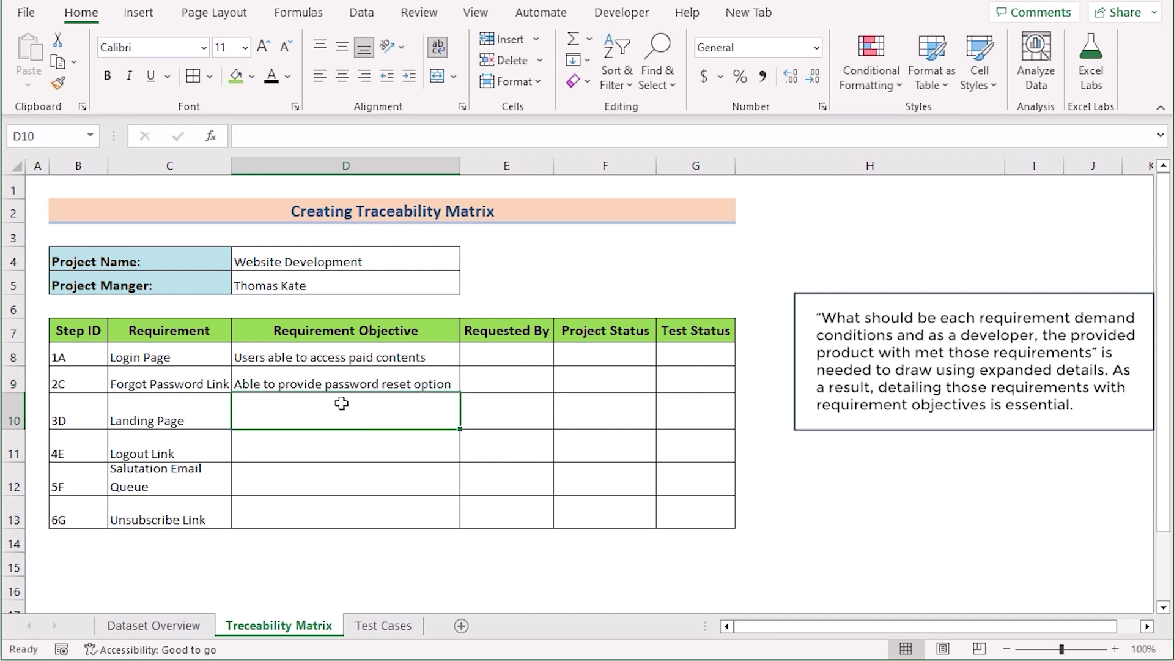
Fill in the requirement objectives of steps 3D to 6G, starting with "A furnished page with interactive user interface", and select the objective column from its header down.
type("A furnished page with interactive user interface Manual and auto logout after a certain period of time After payment, users get a confirmation via email After expiry of sevice period, auto or manual unsubscribtion of the content")
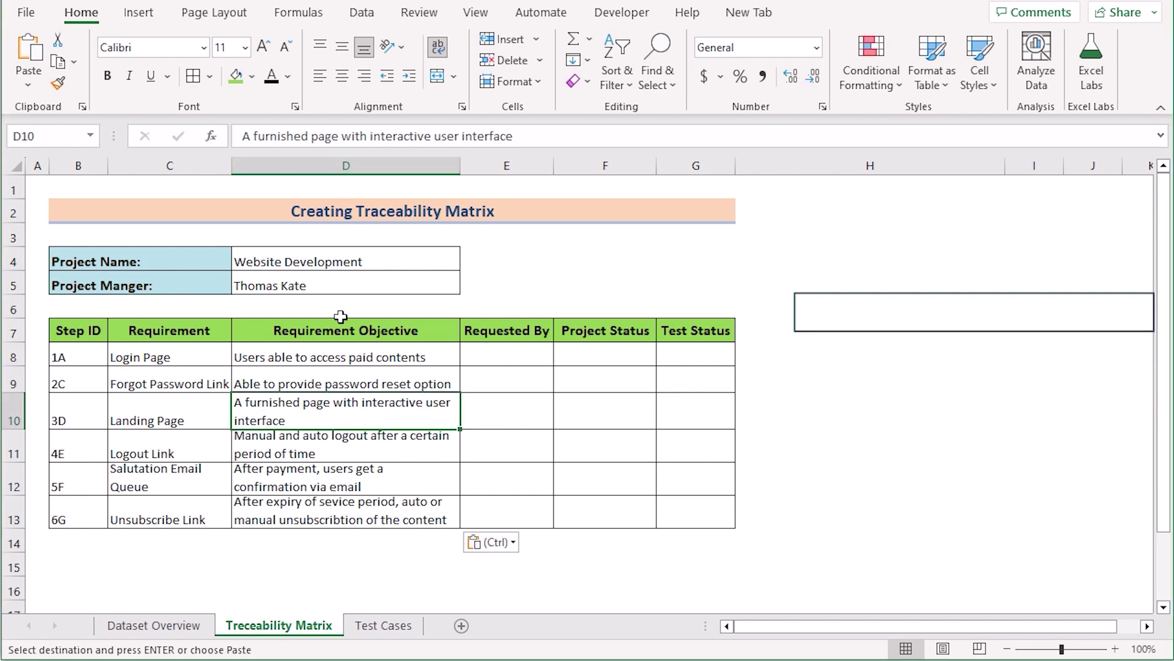
left_click(349, 340)
left_click(365, 520, "shift")
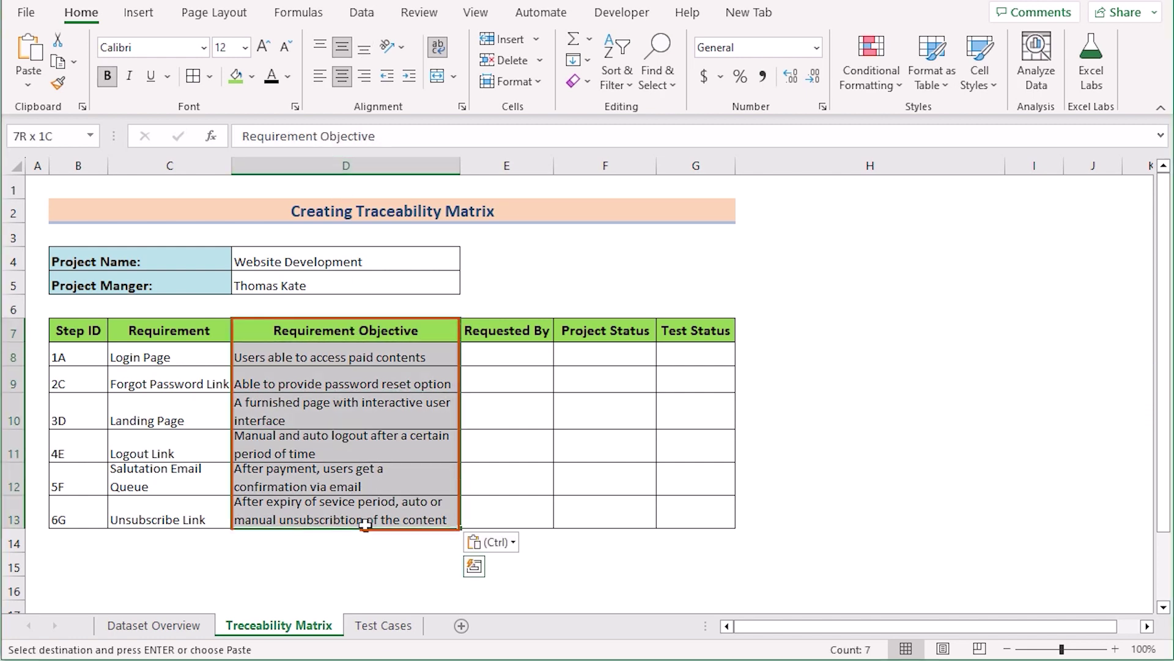
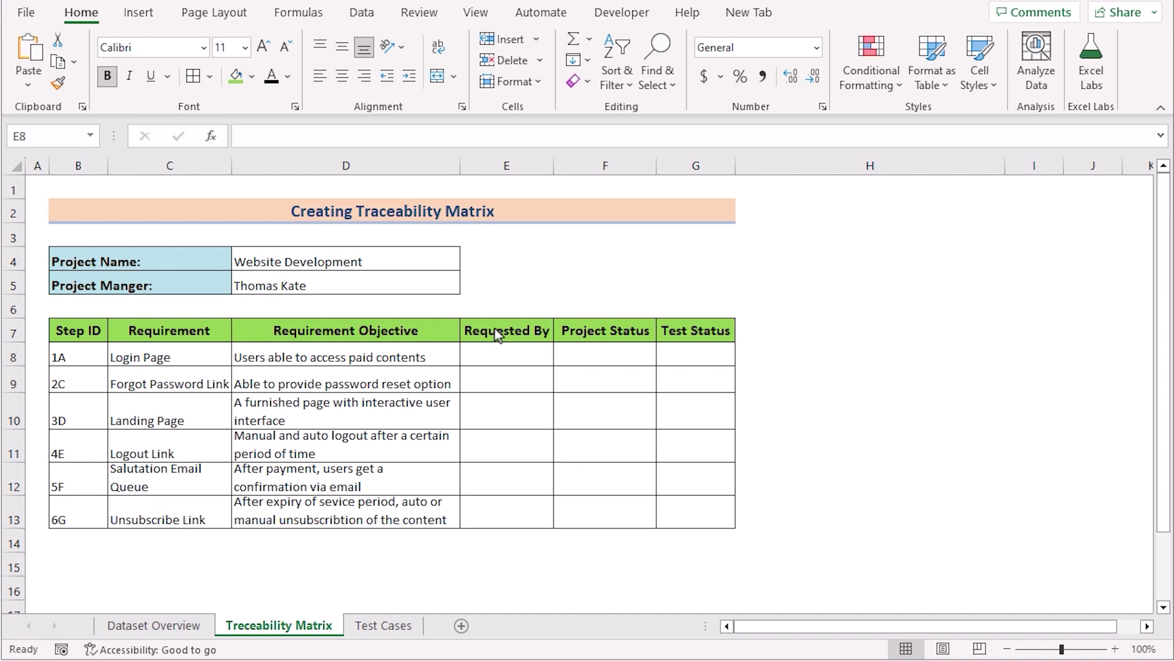
Fill in Requested By with Proprietor for steps 1A and 2C and Company MD for step 3D.
left_click(528, 164)
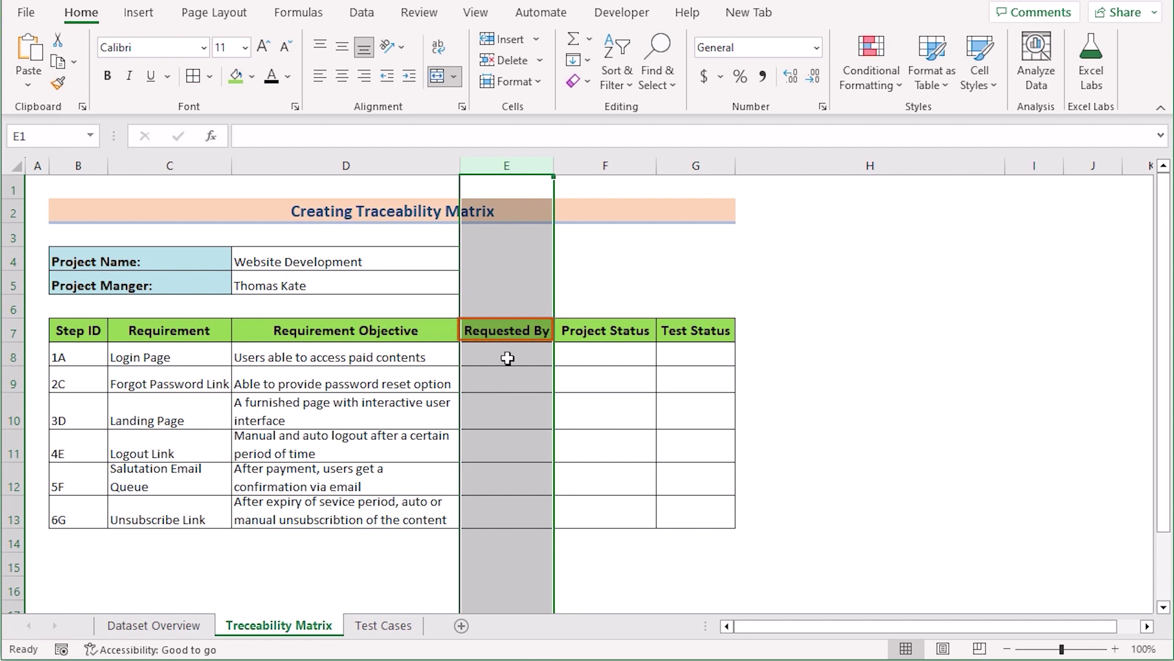
left_click(505, 361)
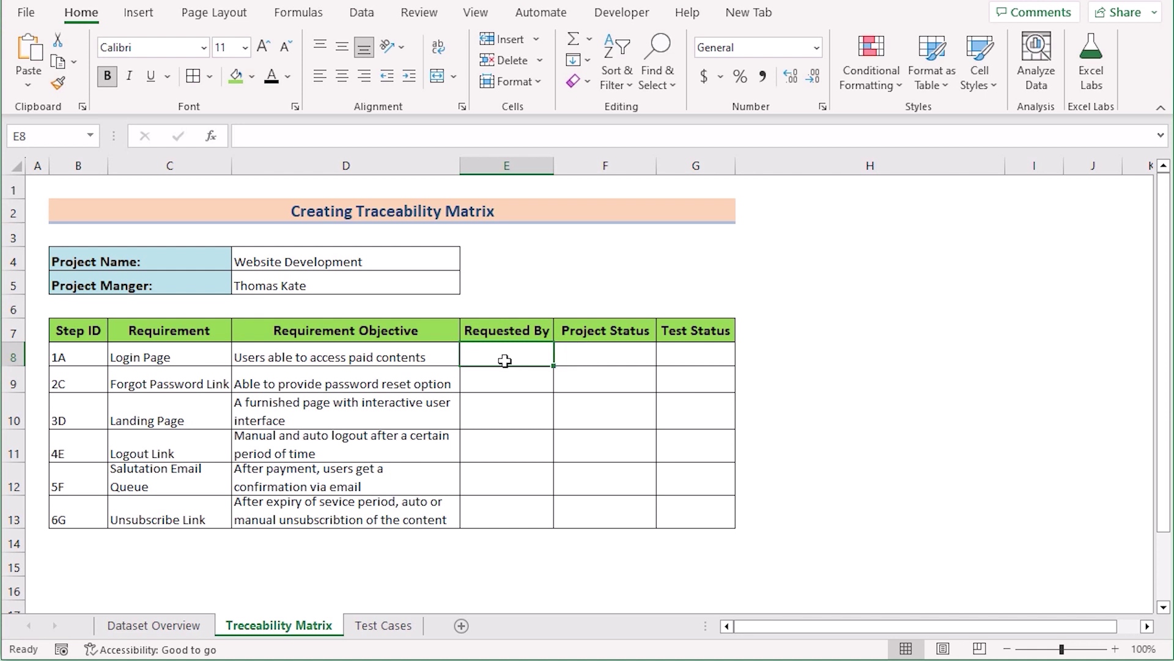
type("Proprietor")
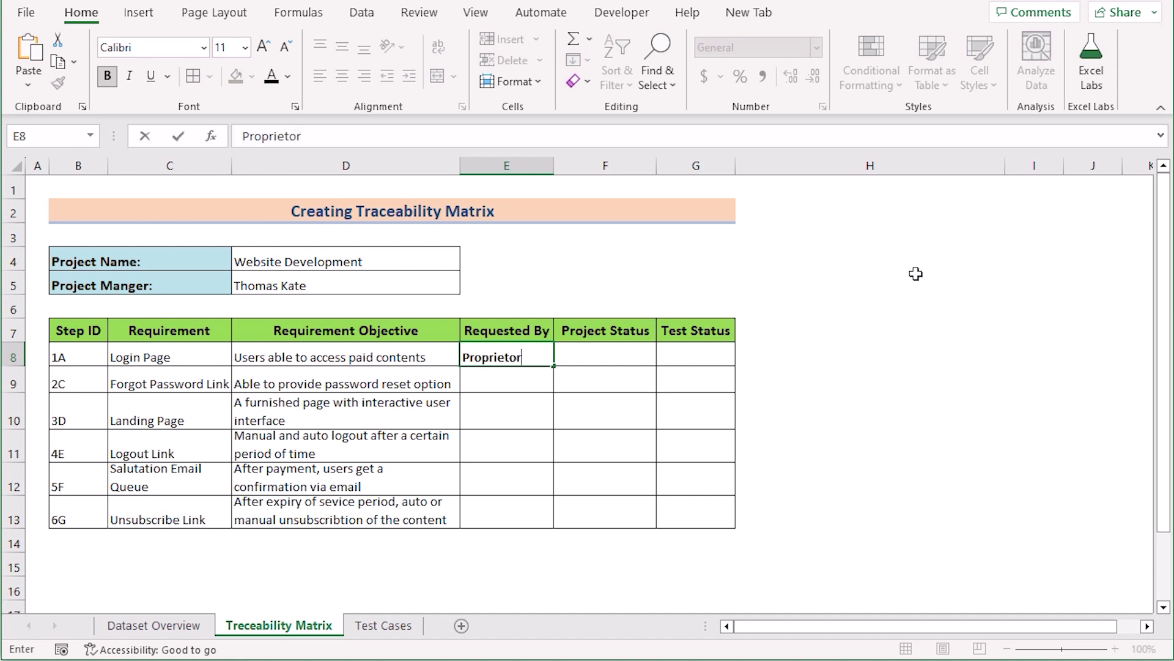
key("Return")
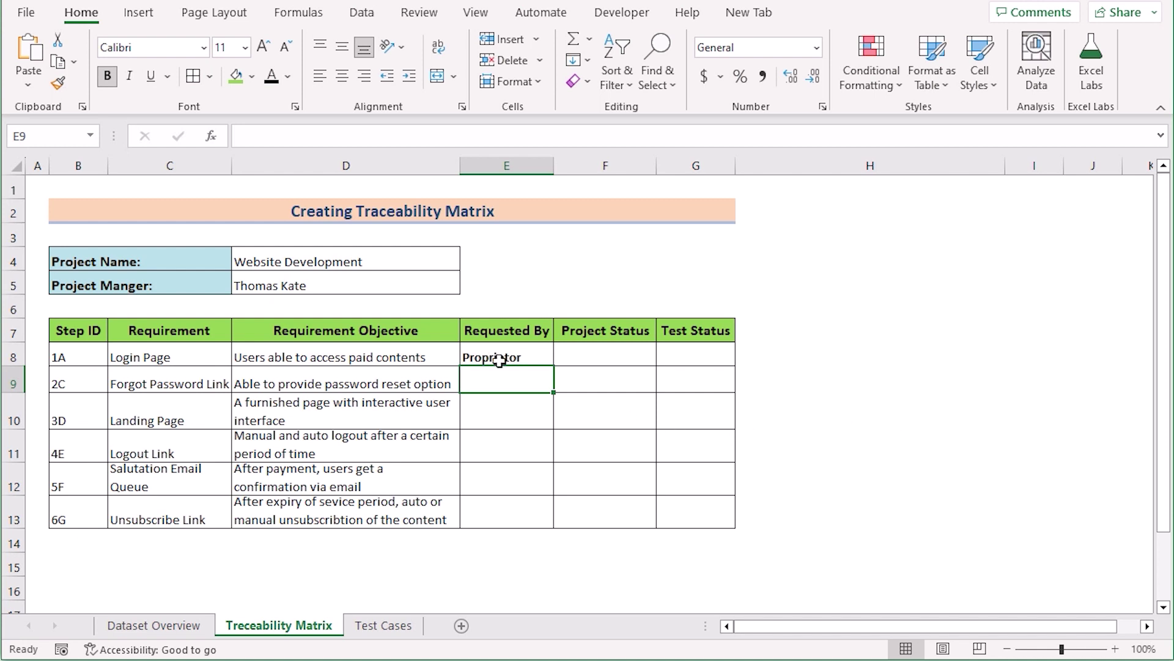
type("Proprietor")
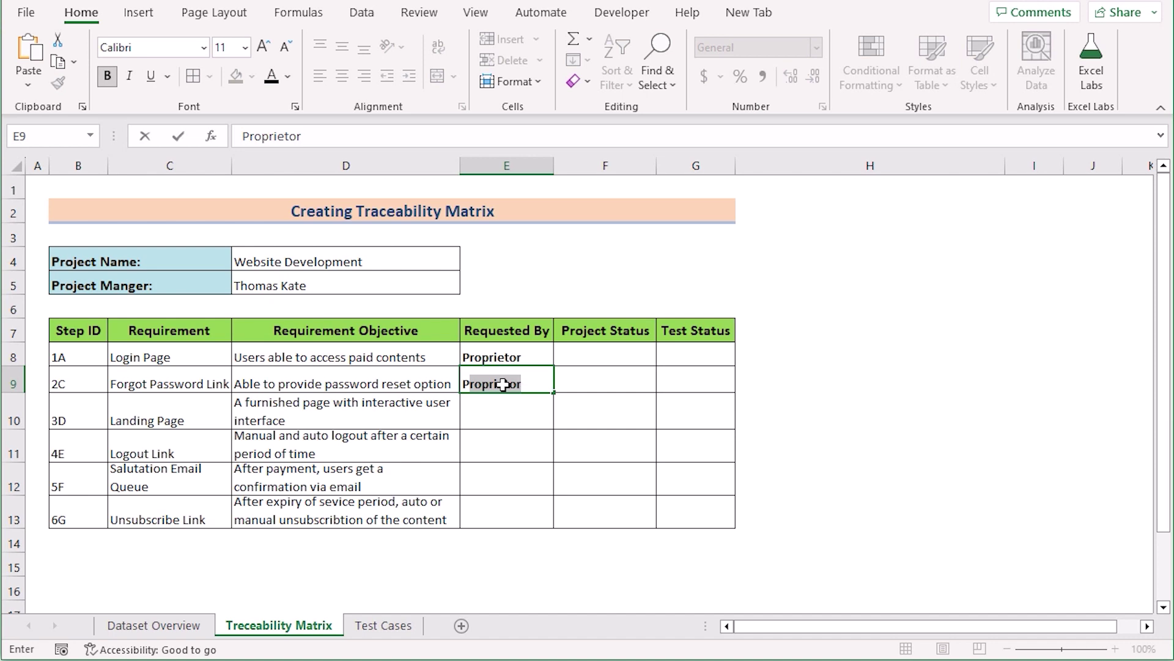
key("Return")
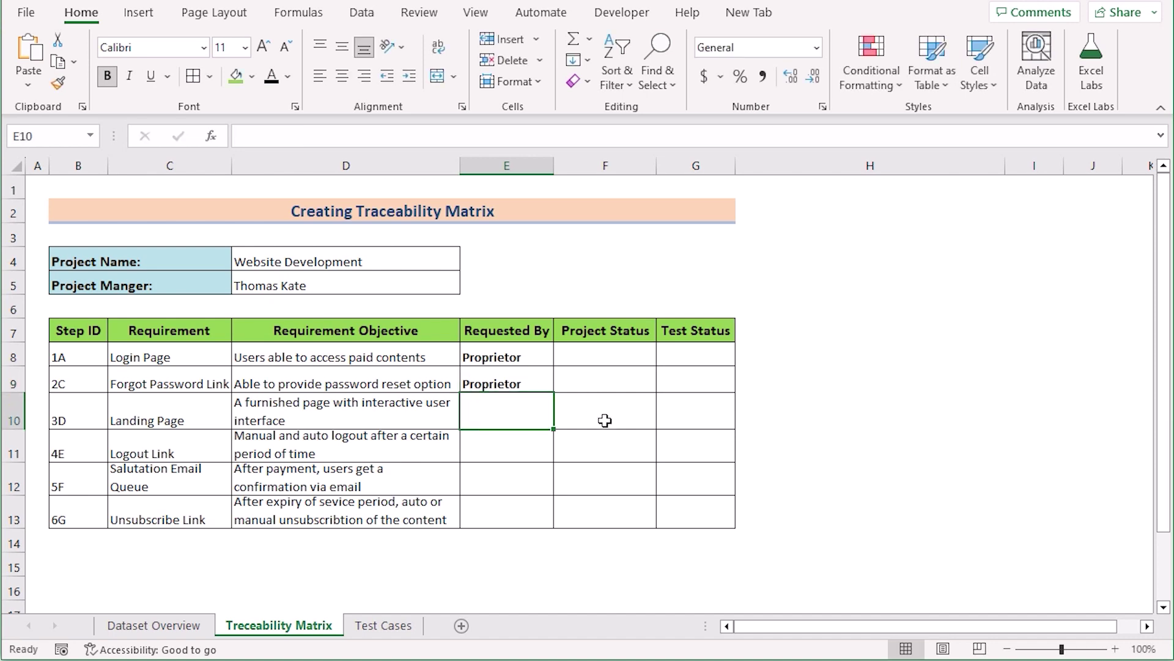
type("Compan")
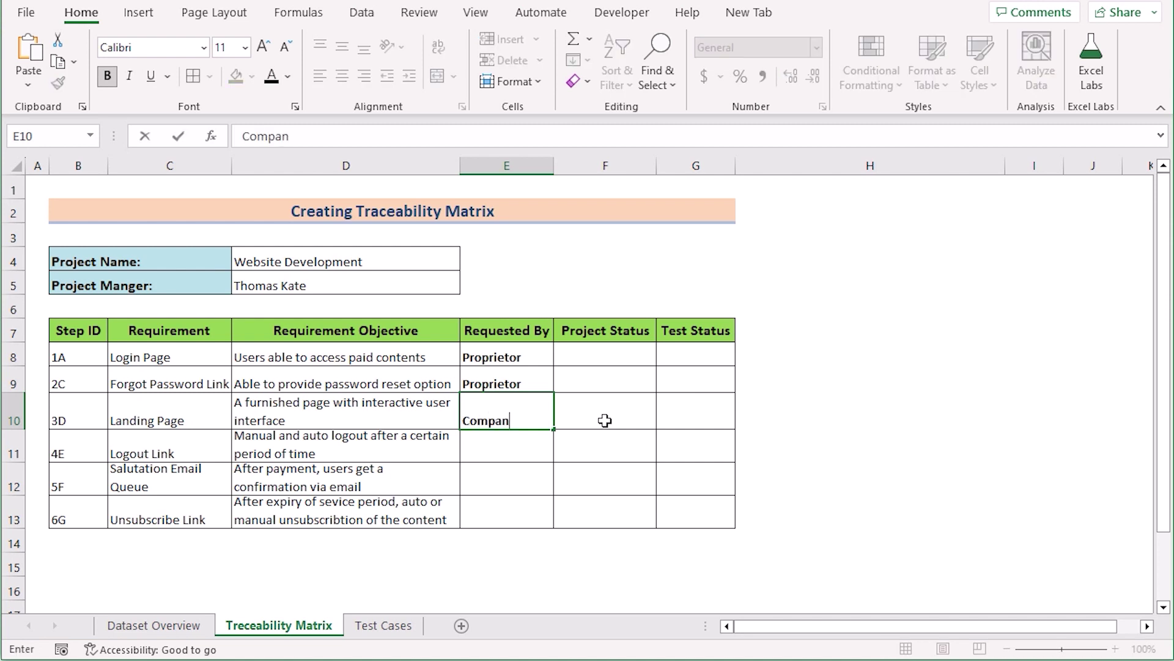
type("y MD")
key("Return")
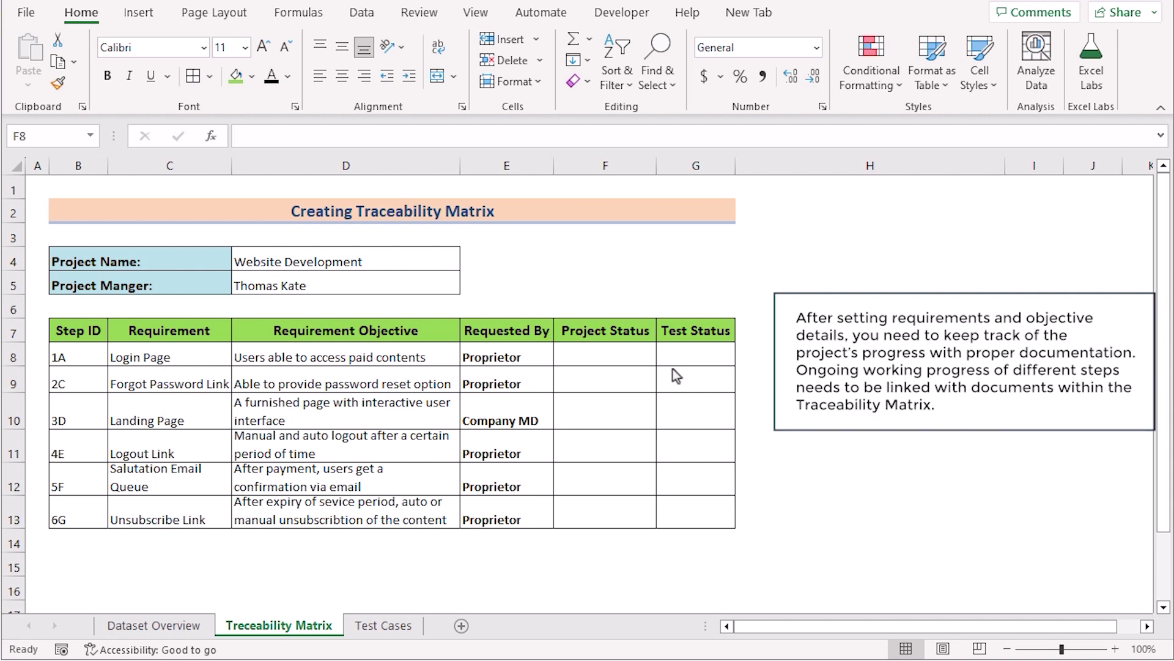
Apply the Percentage number format to the Project Status cells of steps 1A to 6G (F8:F13).
left_click(621, 163)
left_click(593, 354)
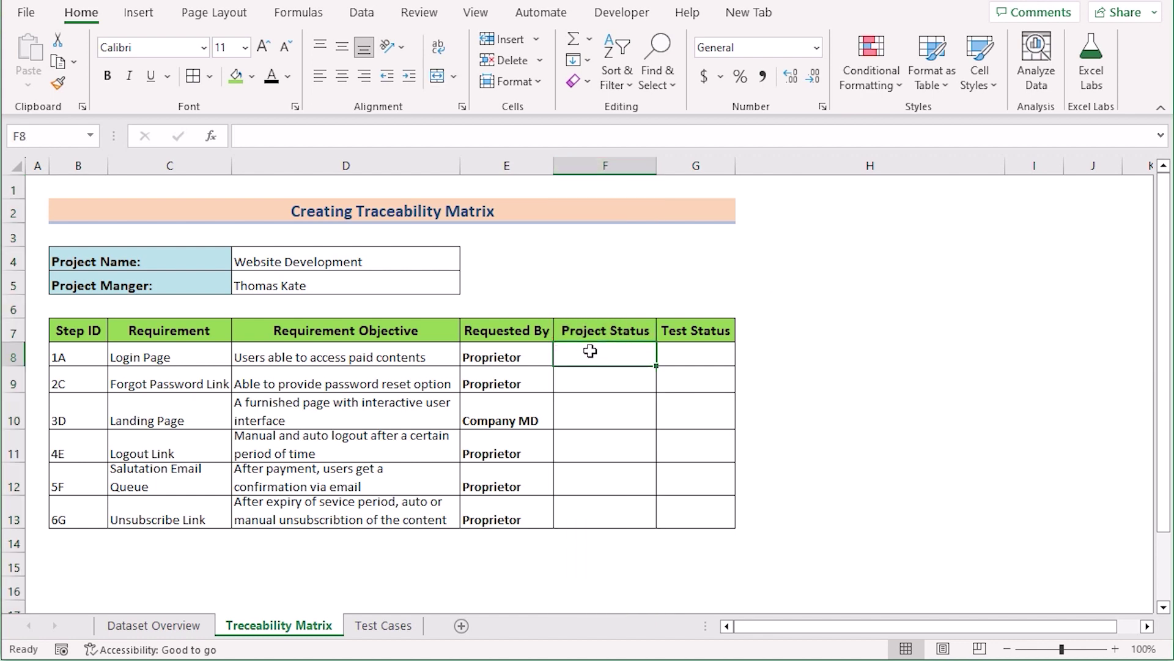
left_click(588, 518, "shift")
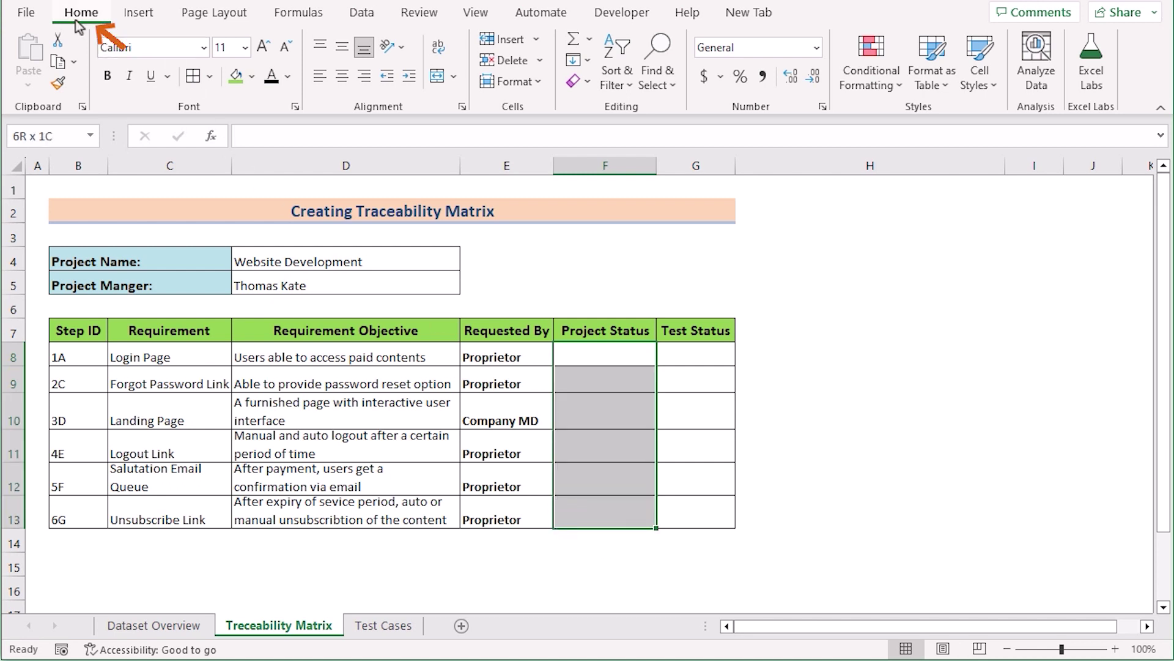
left_click(816, 48)
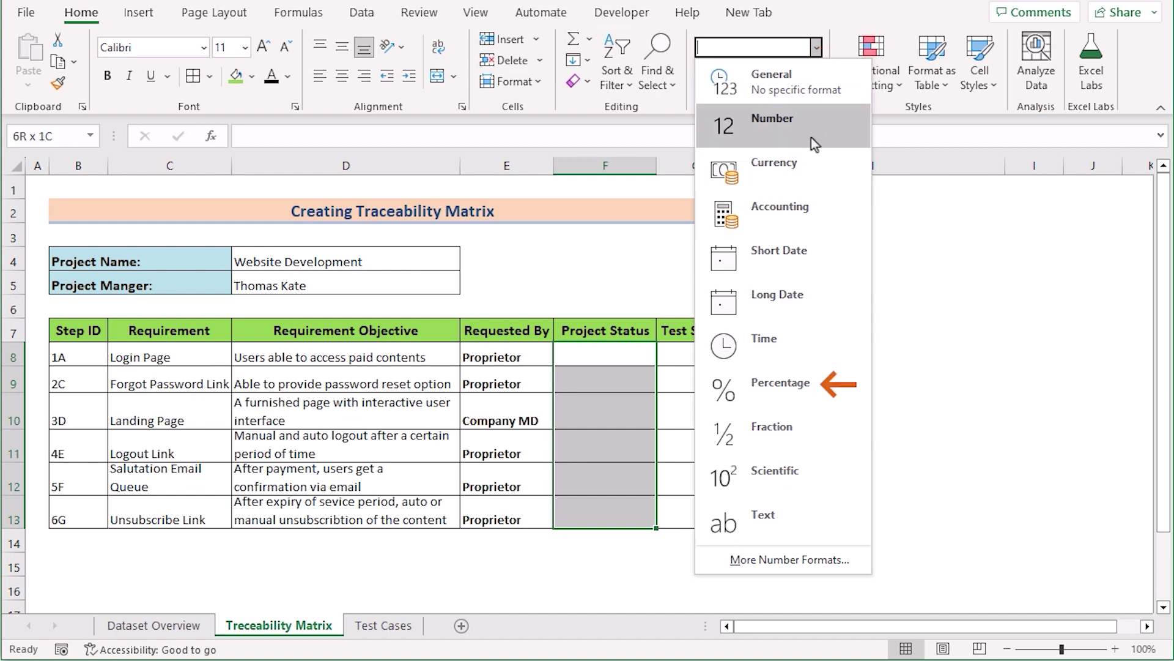
left_click(789, 387)
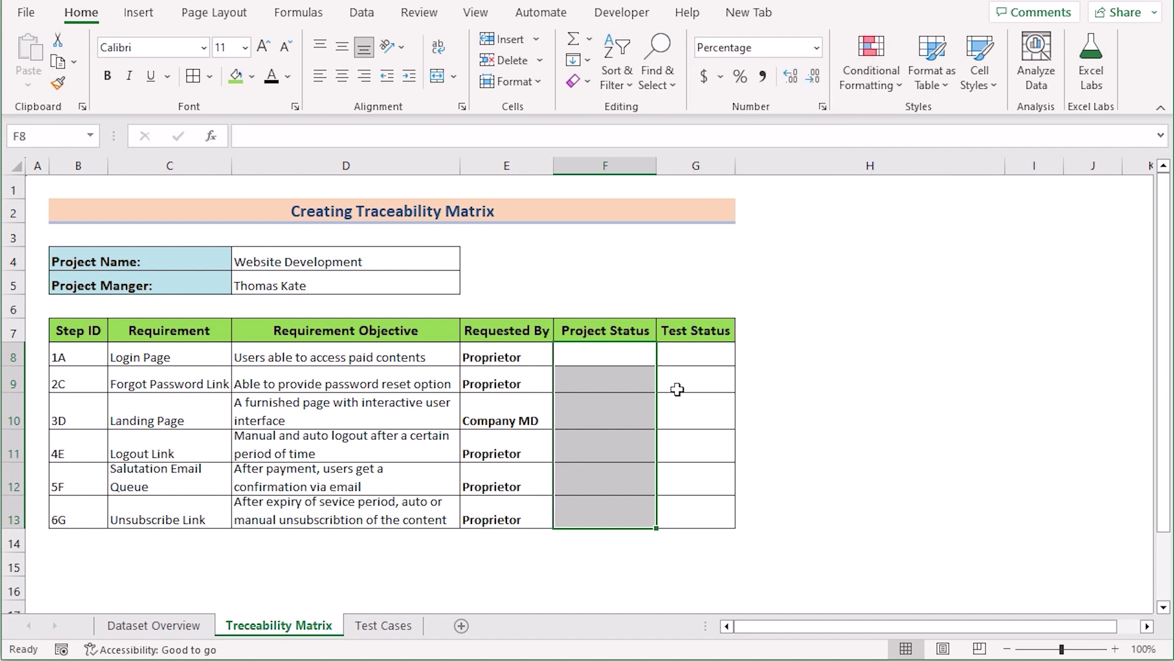
Enter the Project Status of steps 1A, 2C and 3D as 100%, 70% and 45%.
left_click(590, 356)
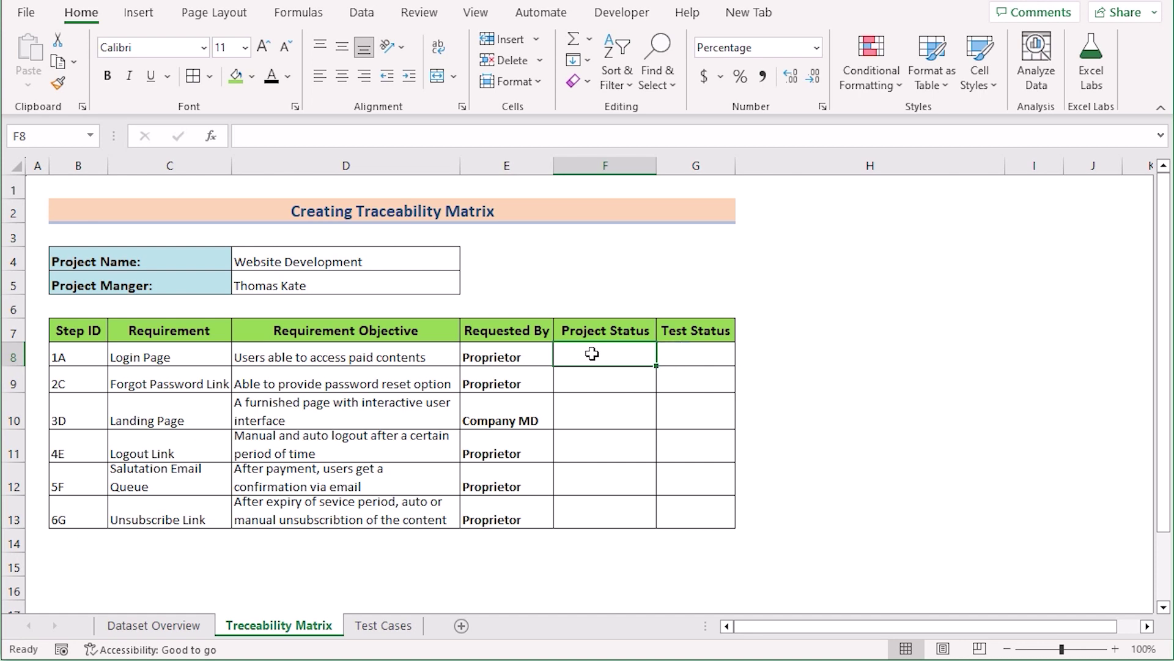
type("100")
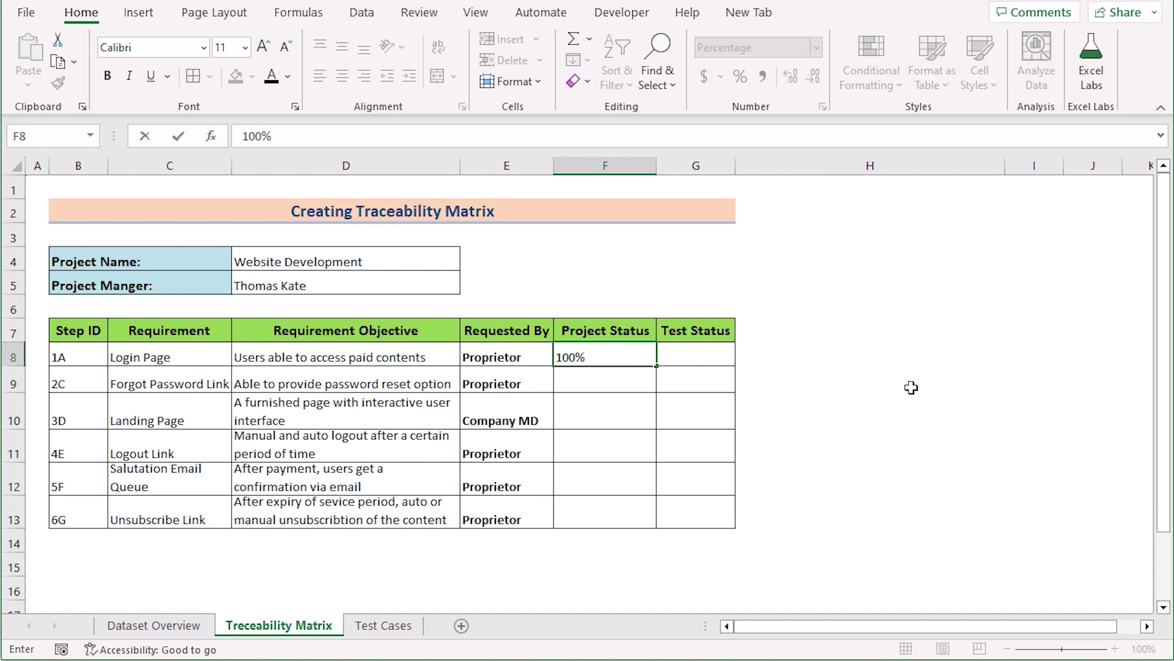
key("Return")
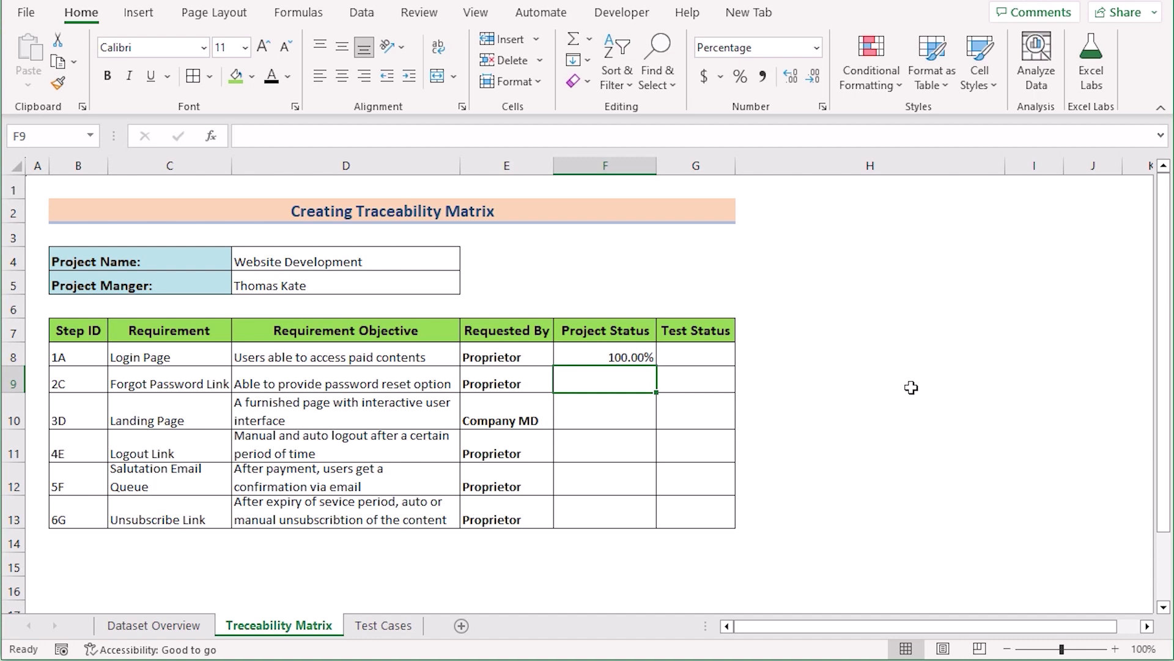
type("70")
key("Return")
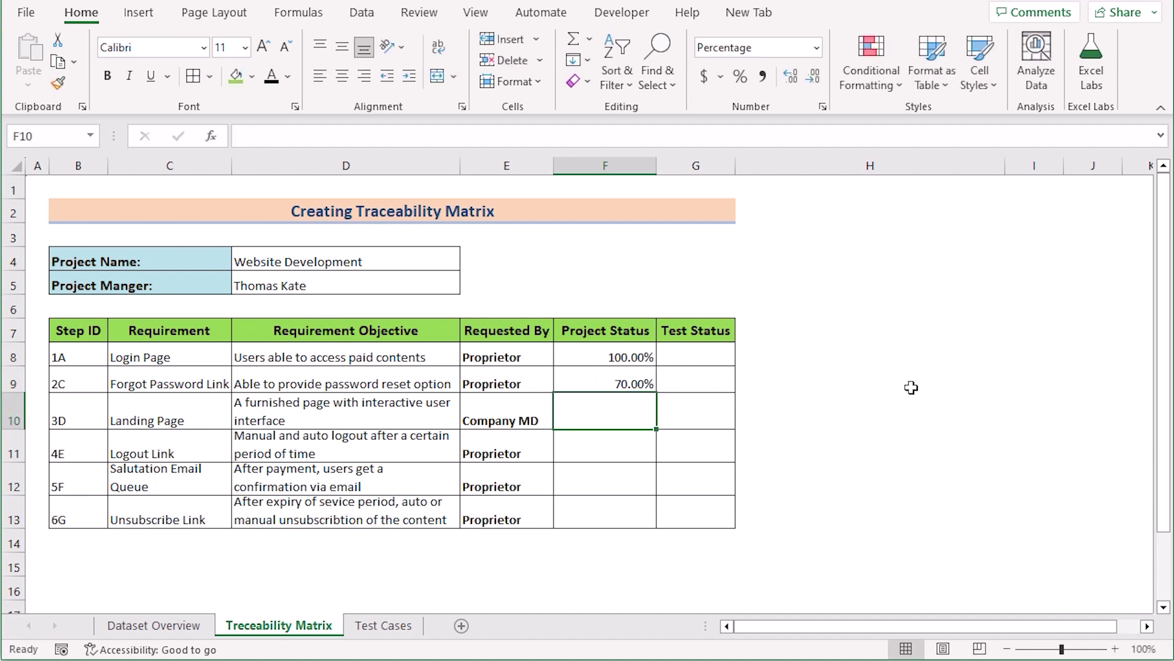
type("45%")
key("Return")
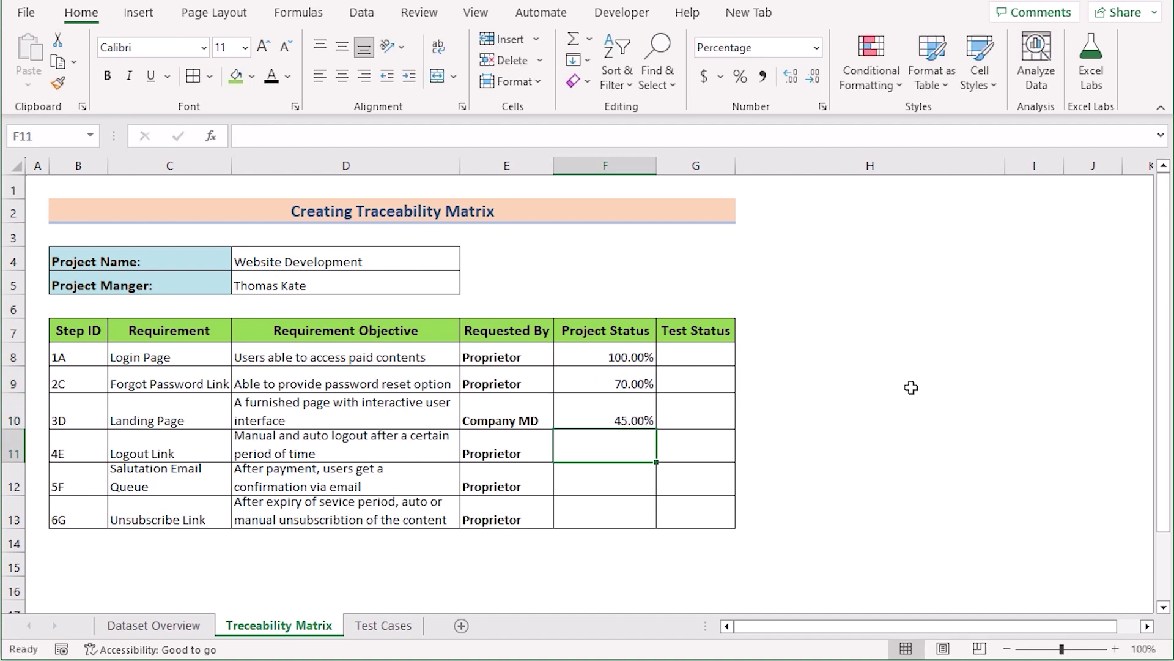
Enter the Project Status of steps 4E, 5F and 6G as 40%, 20% and 10%.
type("40%")
key("Return")
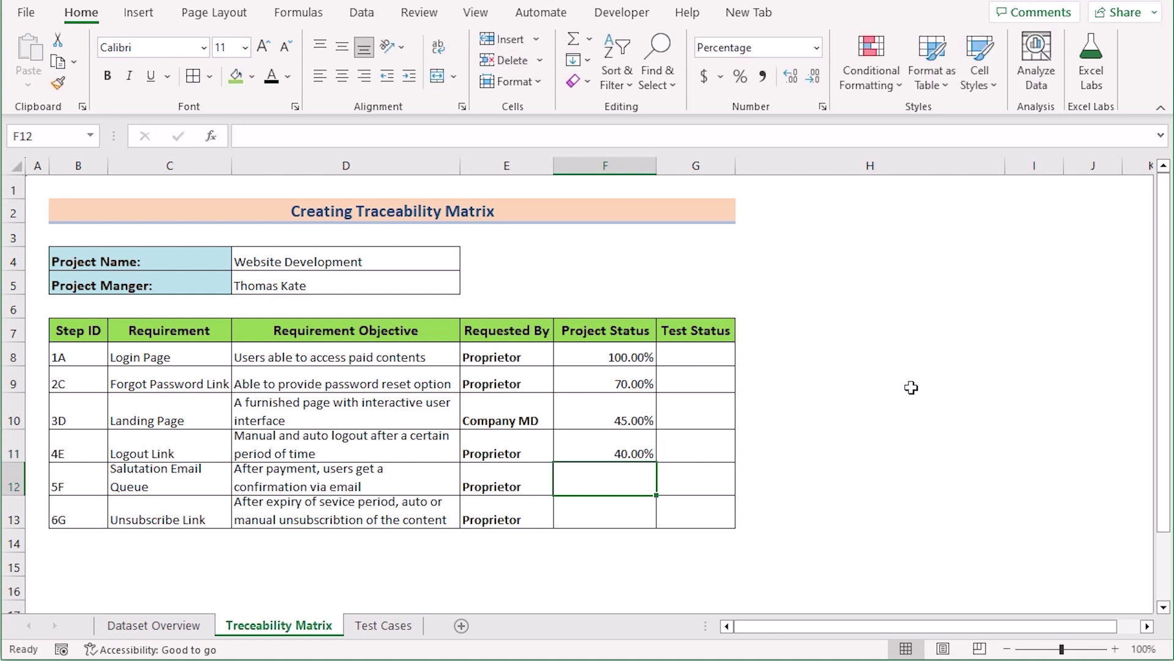
type("20")
key("Return")
type("10.00")
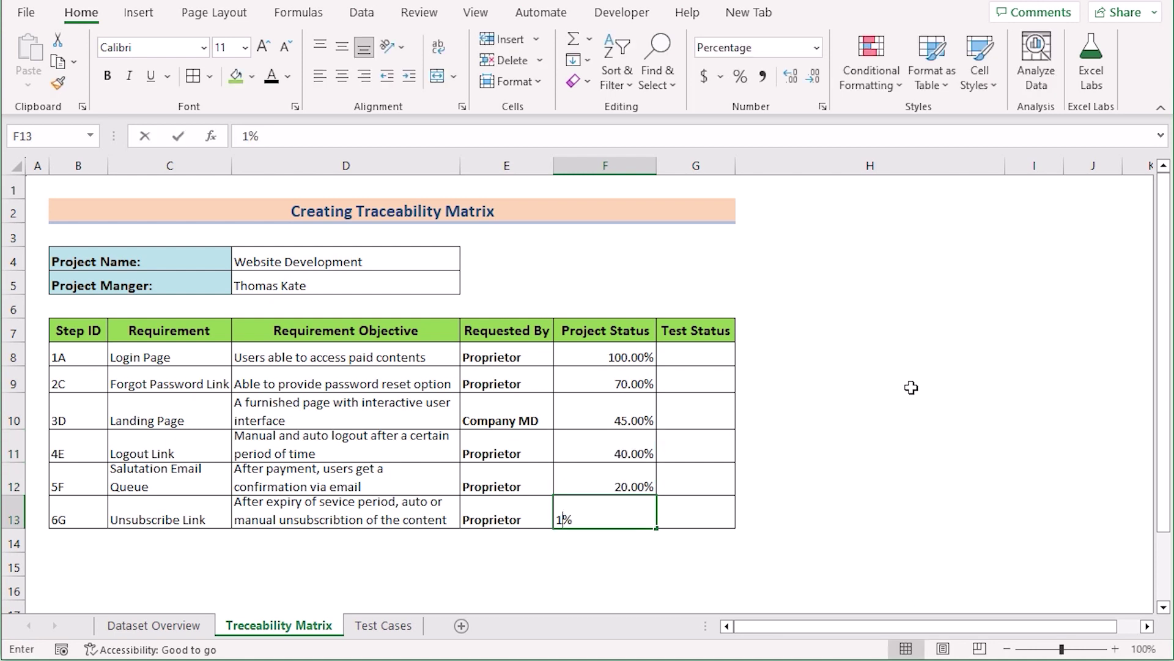
type("%")
key("Return")
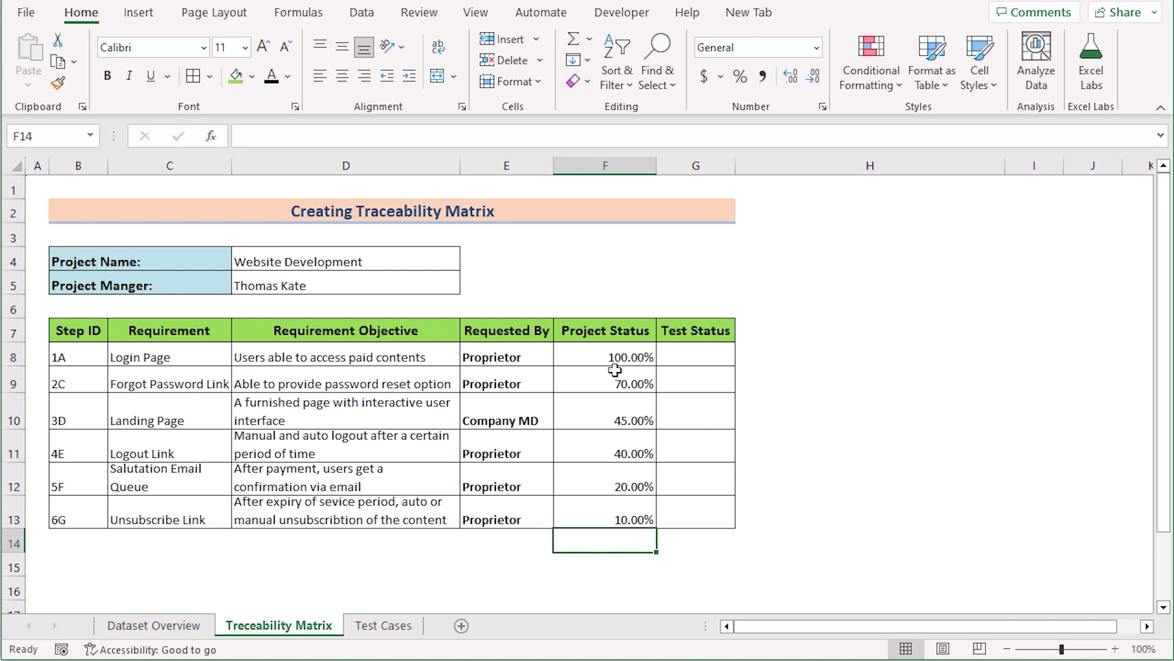
Reduce the Project Status percentages in F8:F13 to zero decimal places.
left_click(582, 354)
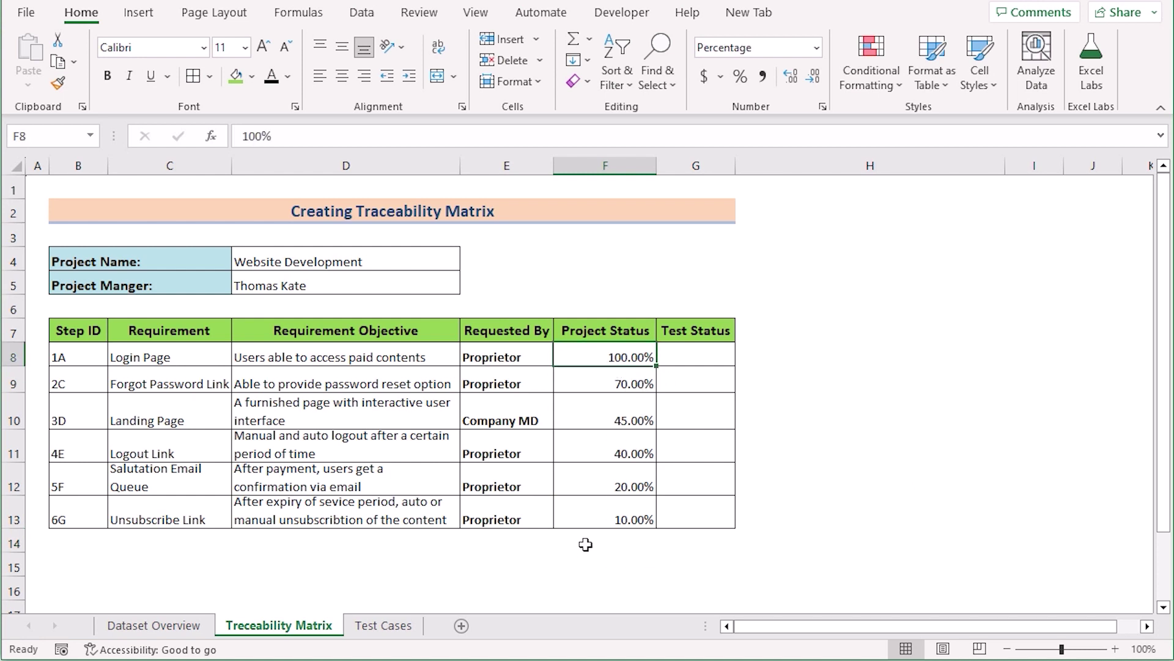
left_click(572, 520, "shift")
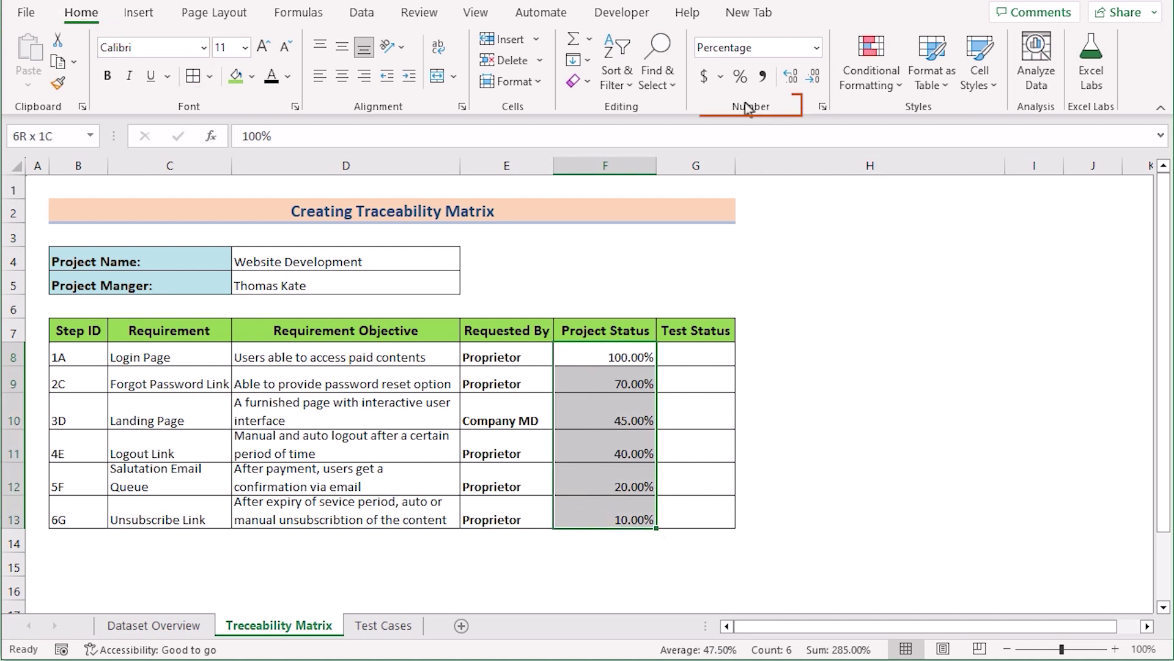
left_click(815, 79)
left_click(815, 78)
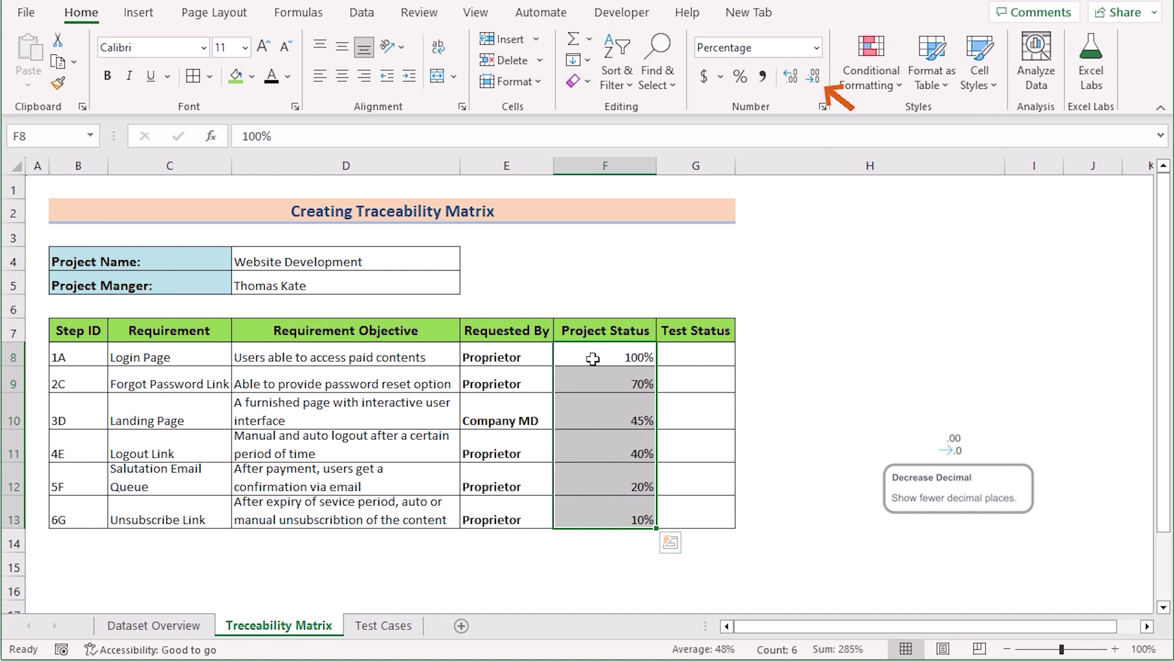
Examine the Test Cases sheet and select its Project Status values in H7:H12.
left_click(384, 625)
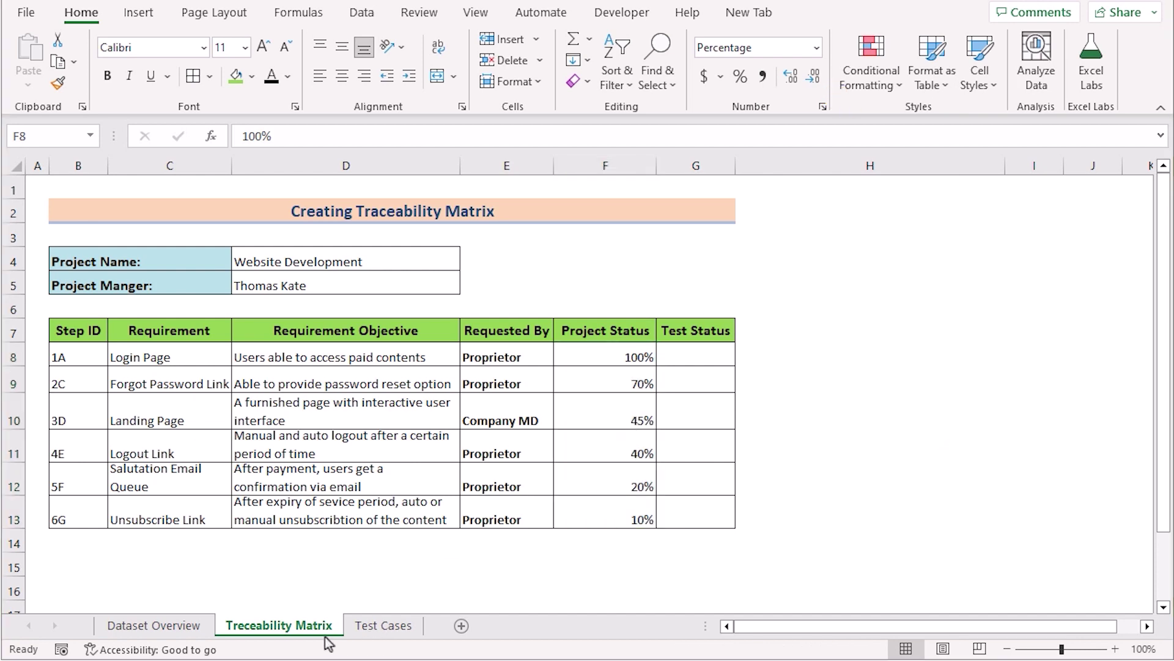
left_click(393, 630)
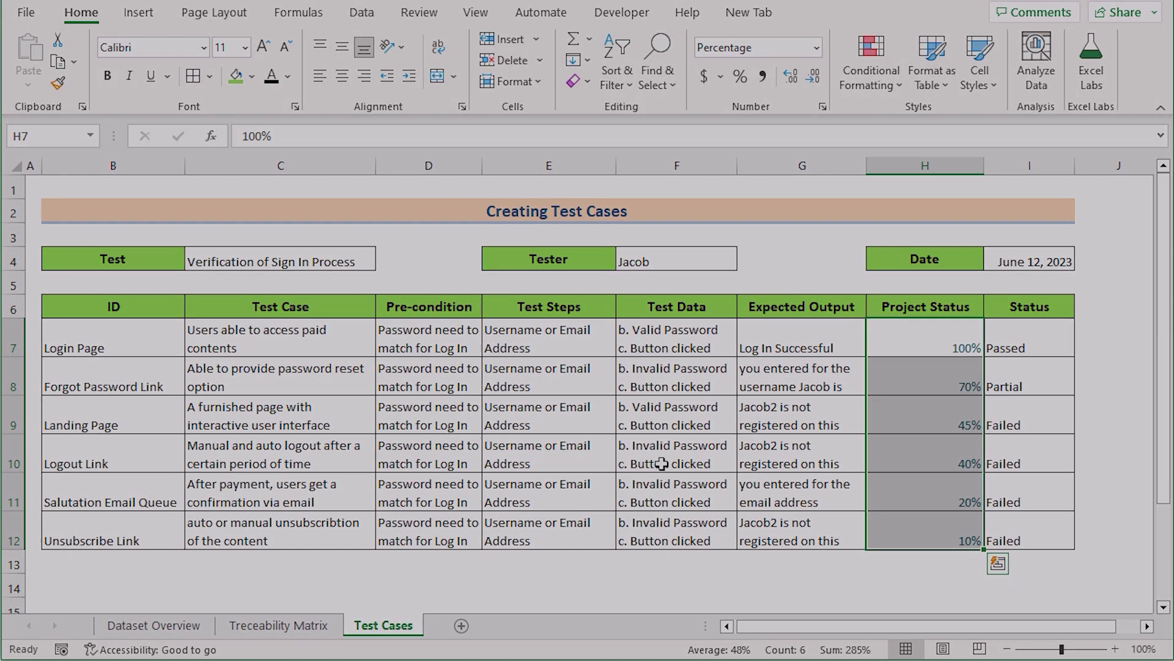
left_click(676, 385)
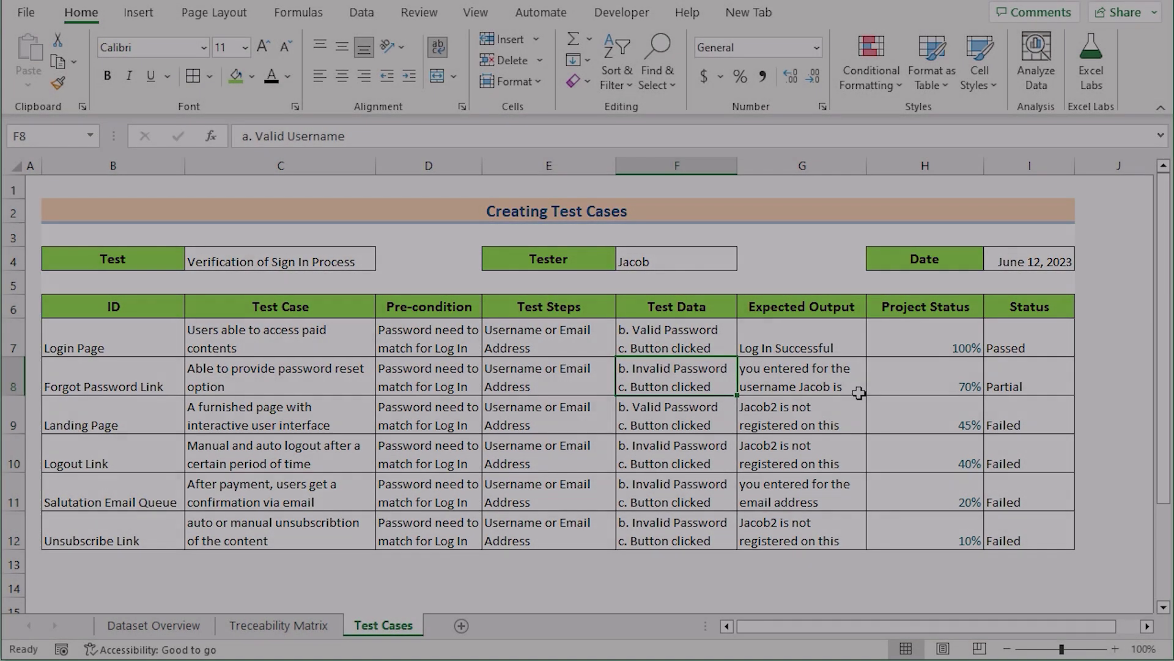
left_click(902, 331)
left_click(924, 531, "shift")
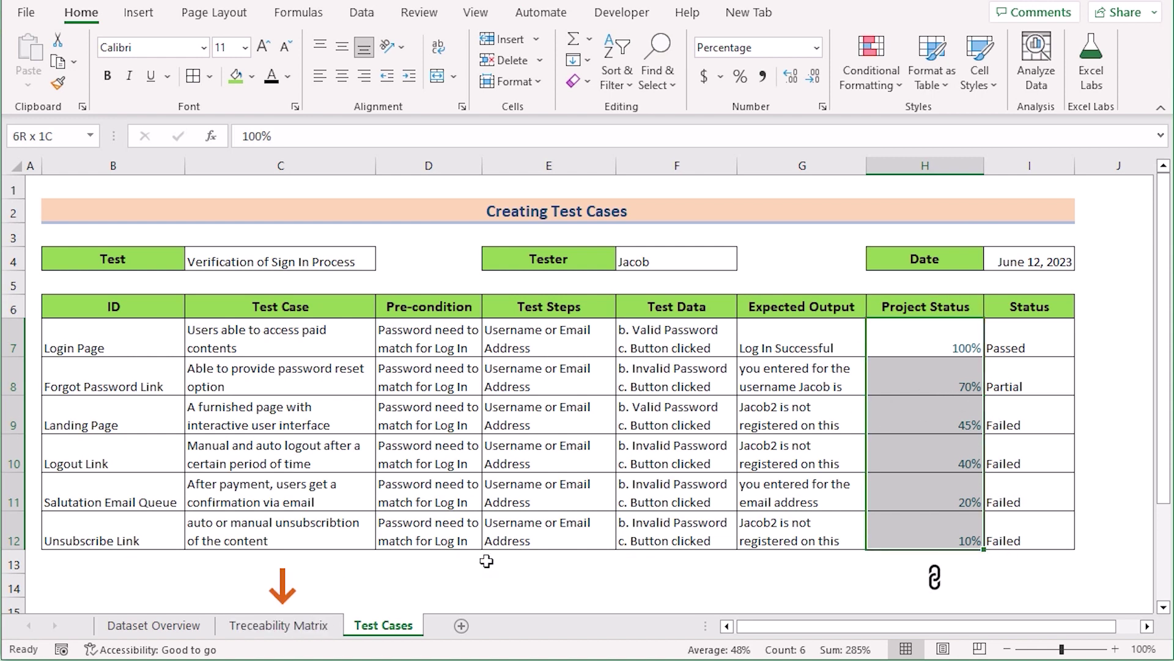
Hyperlink the Project Status cells F8:F13 of the Treceability Matrix sheet to cell H7 of the Test Cases sheet.
left_click(279, 626)
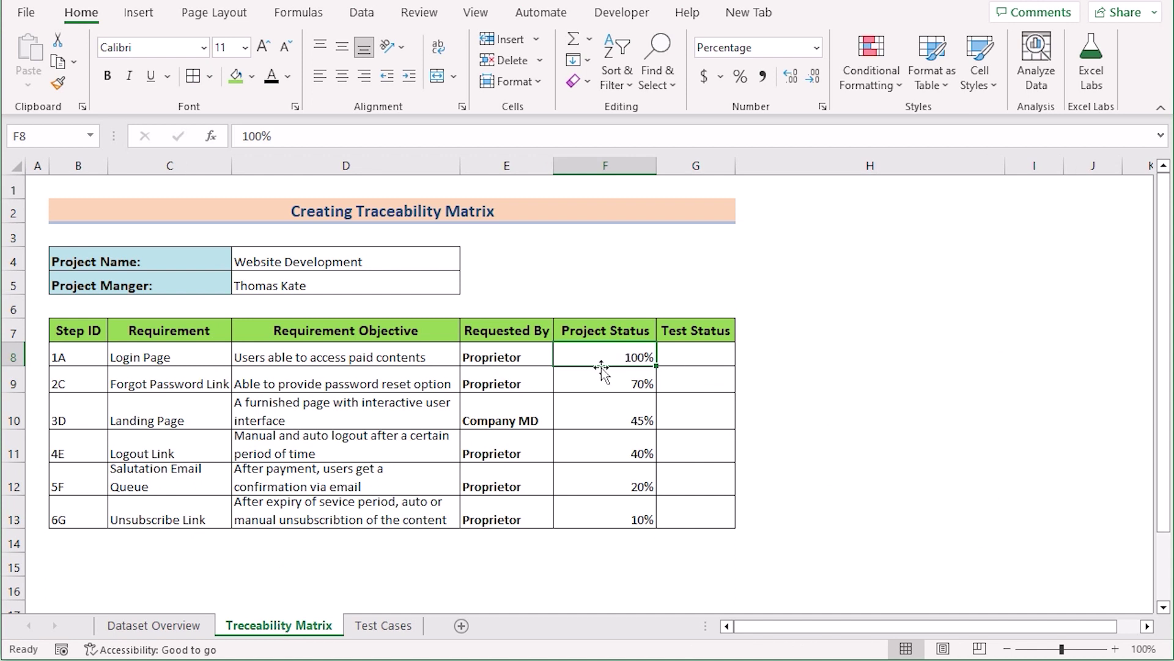
left_click(584, 512, "shift")
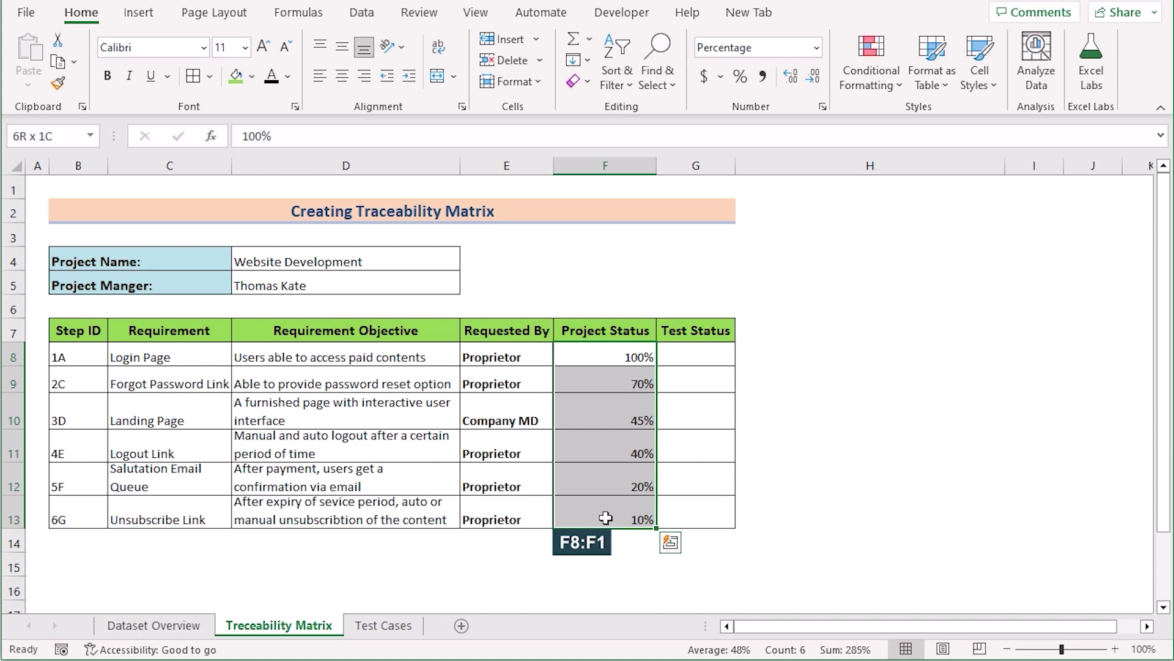
left_click(138, 14)
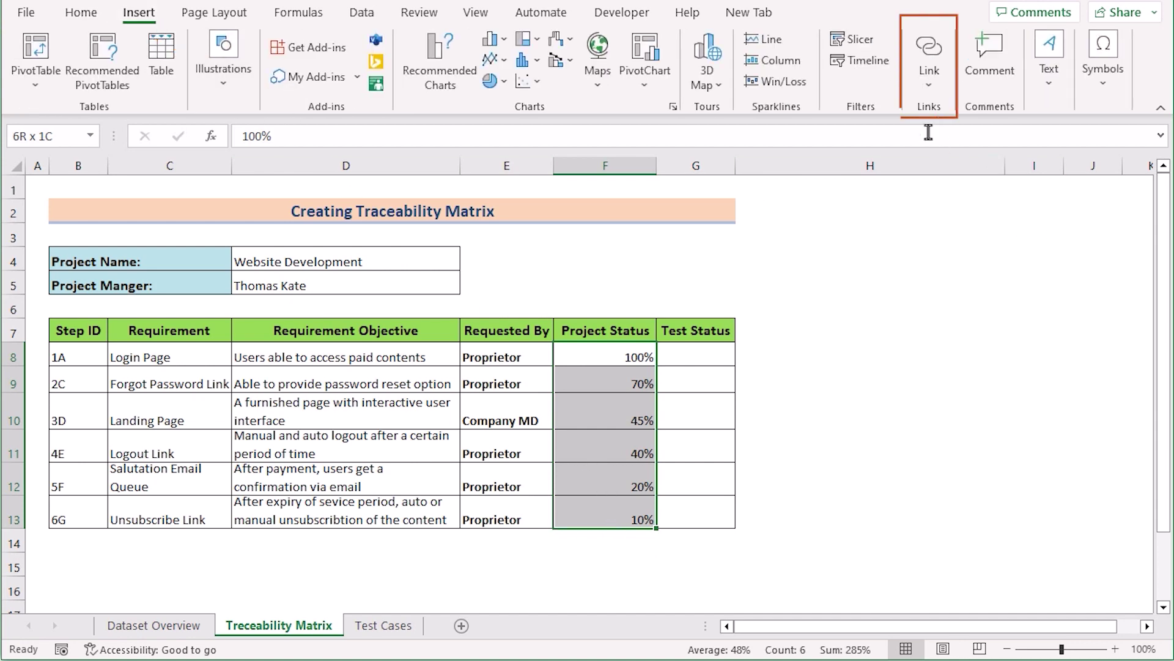
left_click(930, 86)
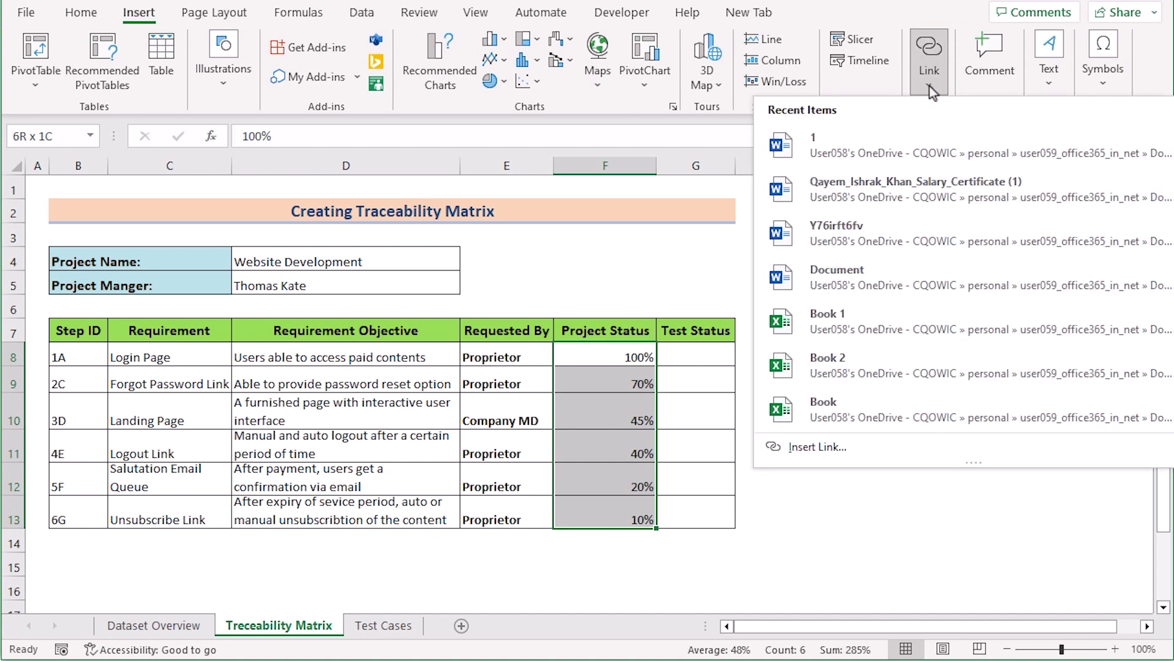
left_click(878, 449)
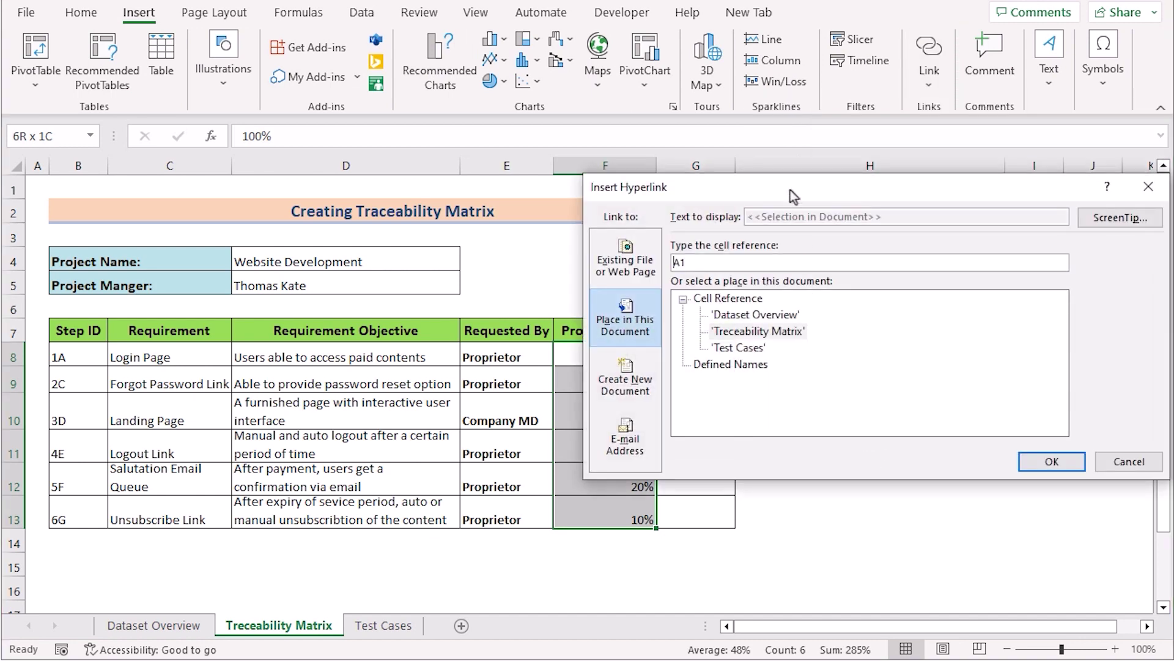
left_click_drag(790, 189, 881, 260)
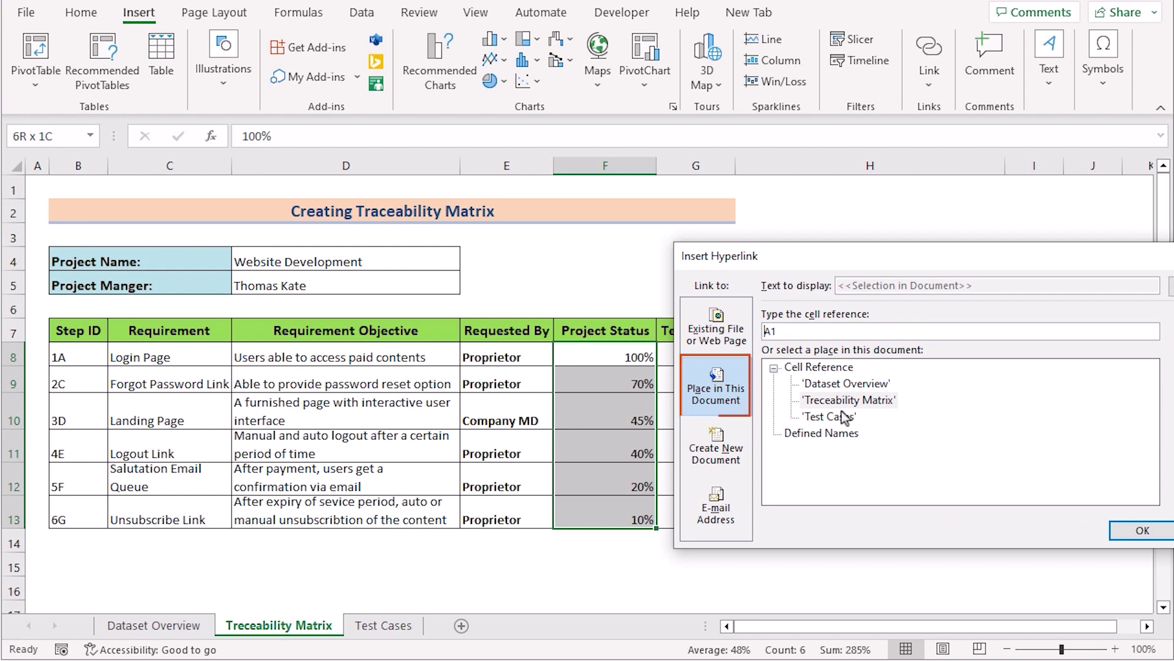
left_click(833, 418)
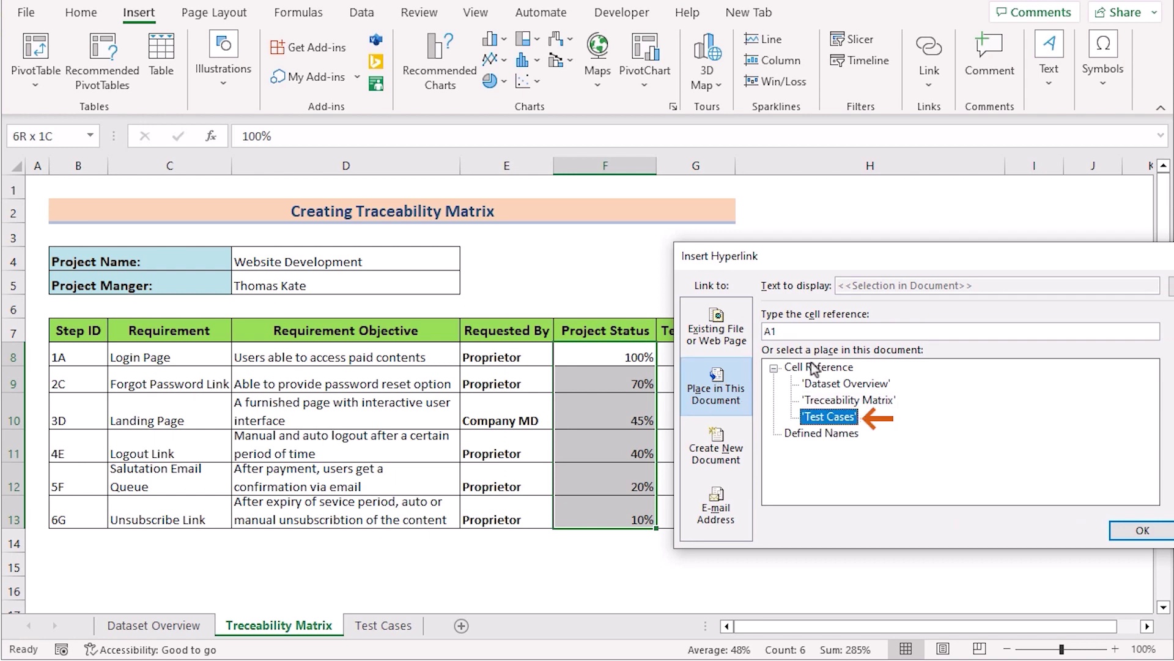
left_click_drag(786, 330, 745, 331)
type("H7")
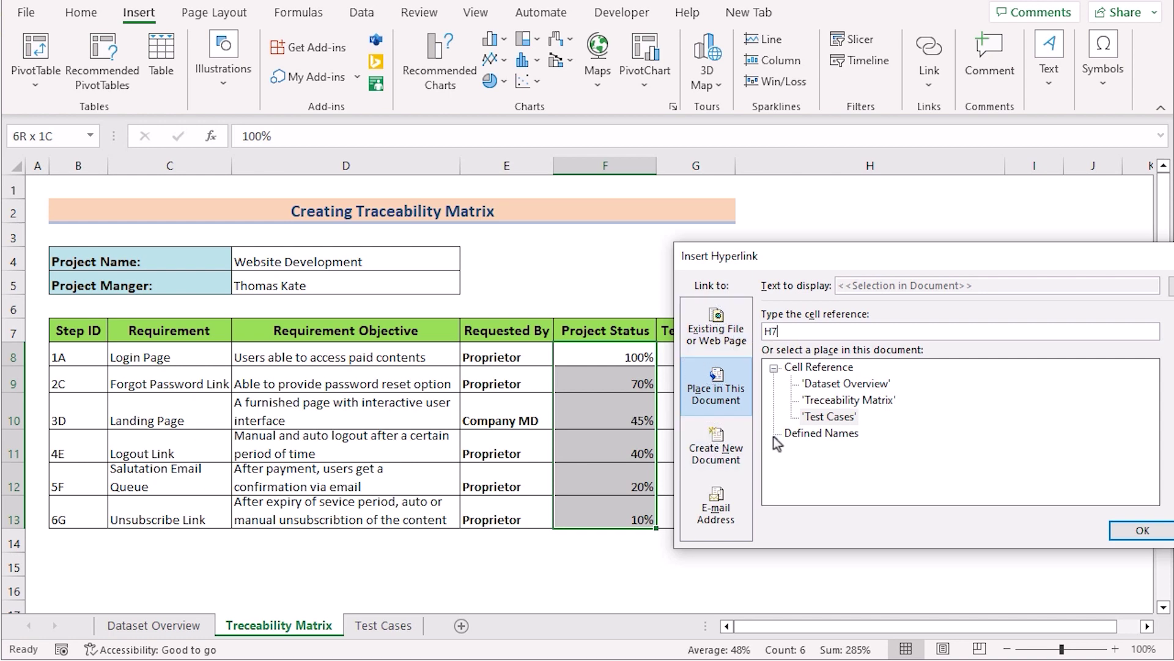
left_click(1131, 532)
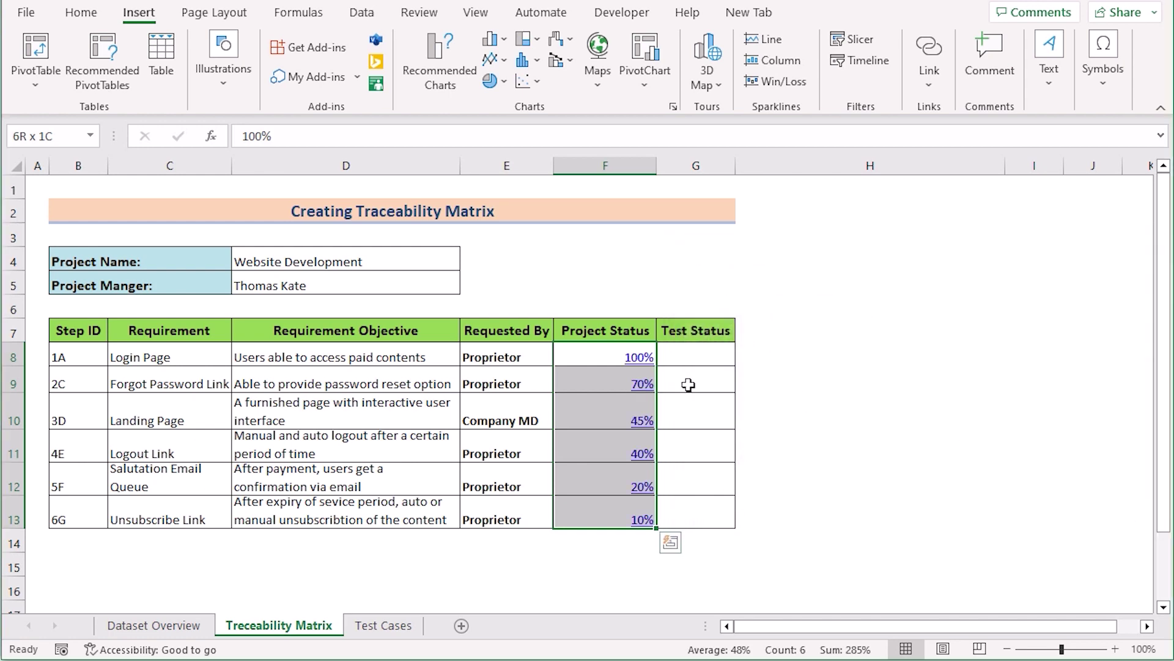
Test the hyperlink in the Project Status cell of step 1A and return to the Treceability Matrix sheet.
left_click(579, 359)
left_click(579, 360)
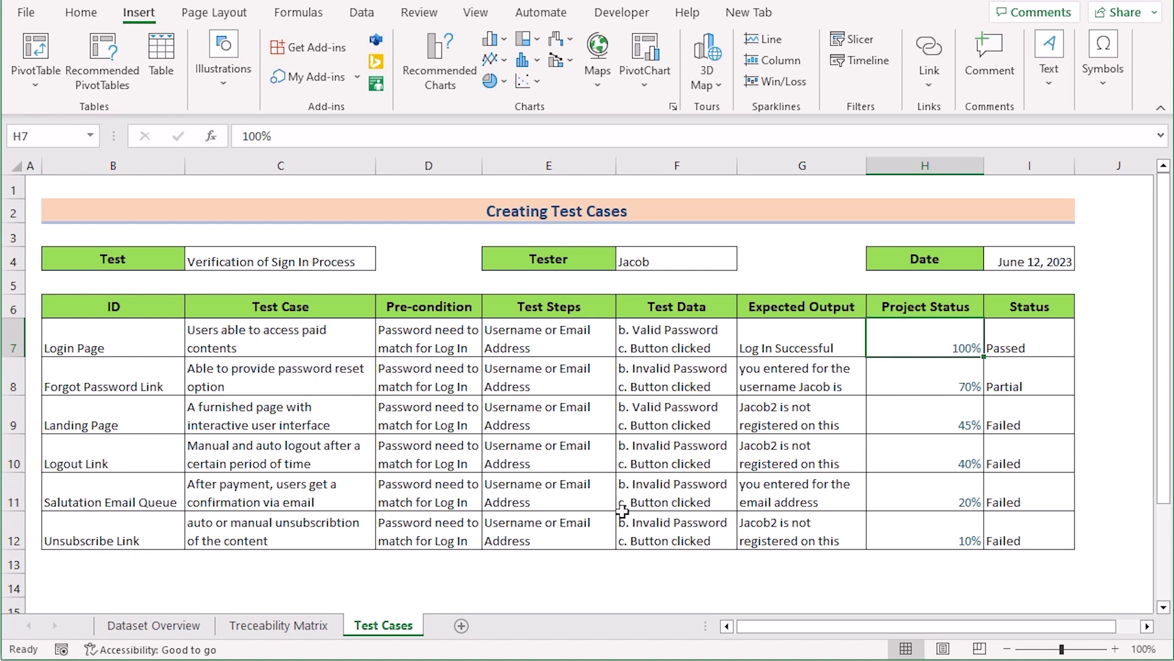
left_click(300, 627)
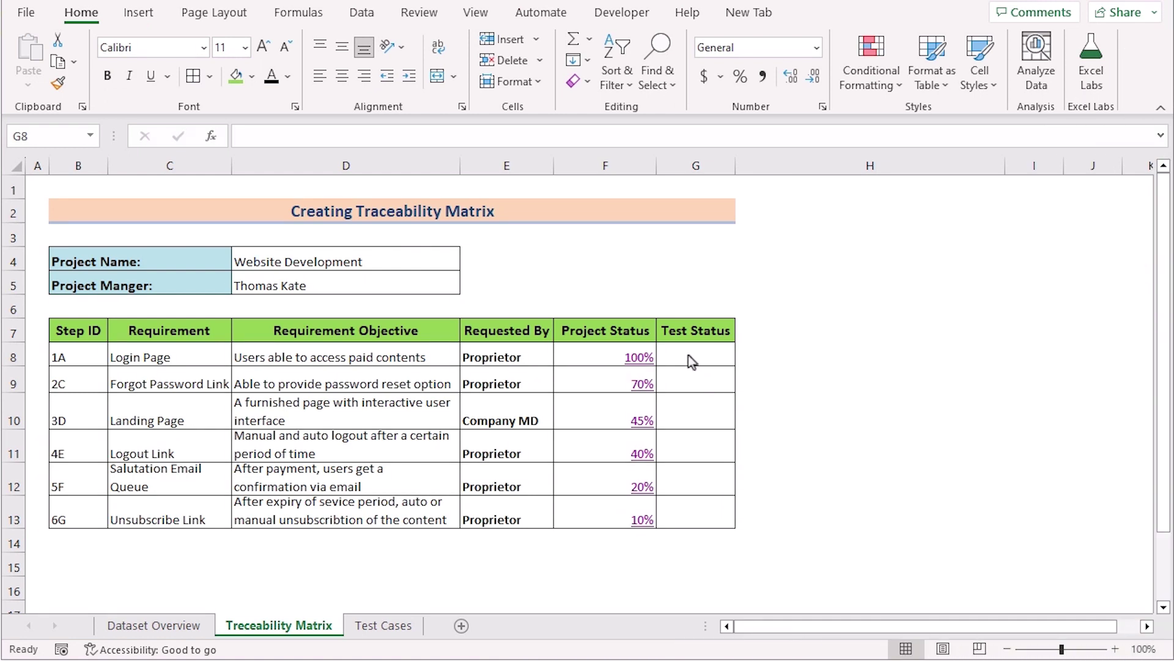
left_click(689, 355)
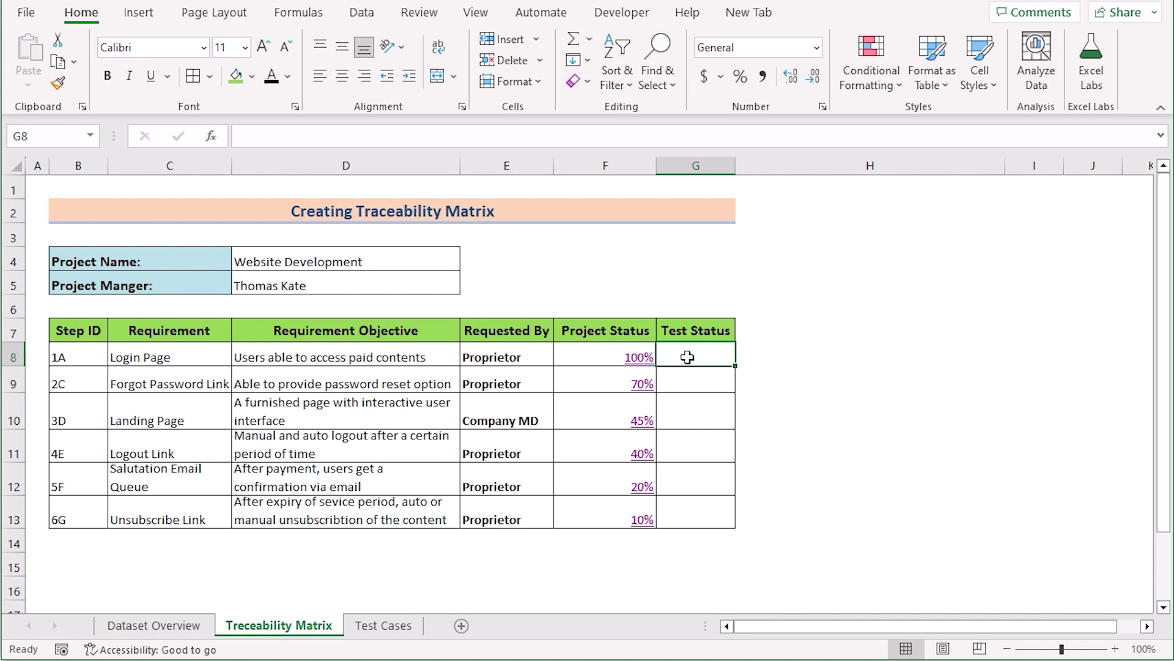
type("Passed")
key("Return")
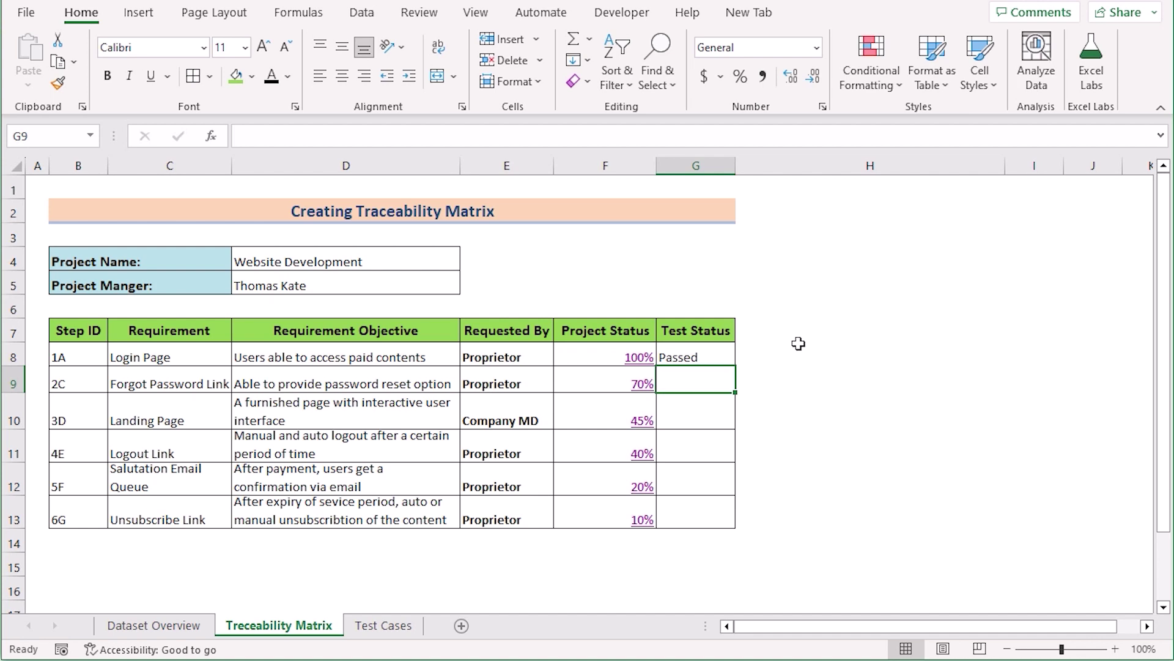
type("Partial")
key("Return")
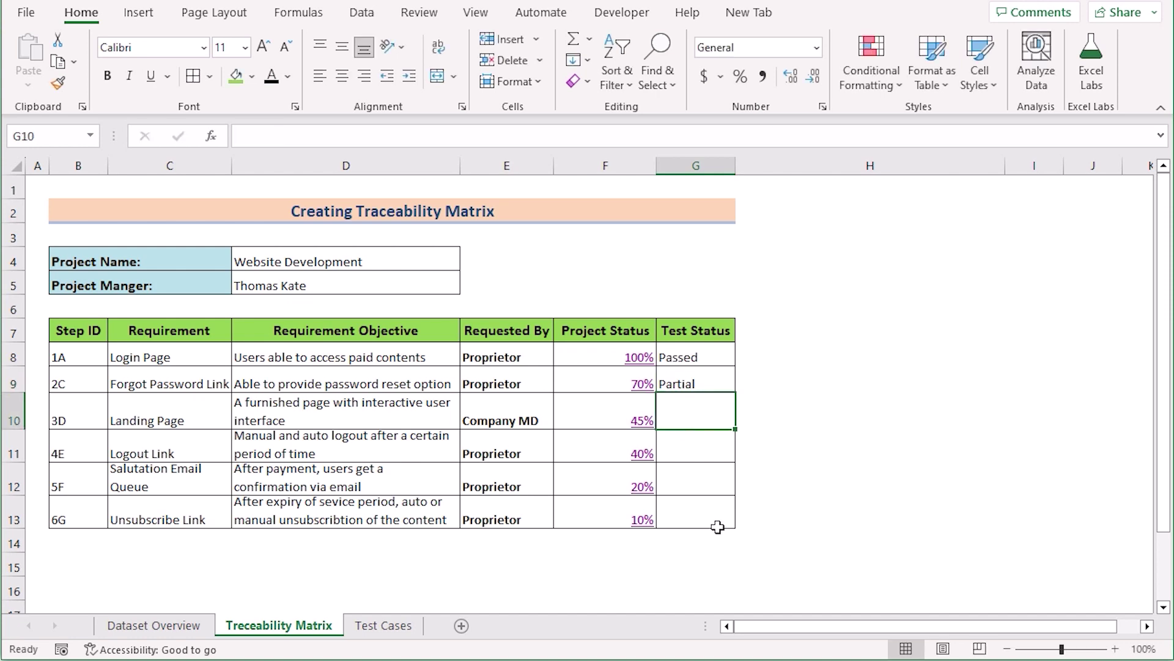
left_click_drag(694, 361, 686, 503)
key("Delete")
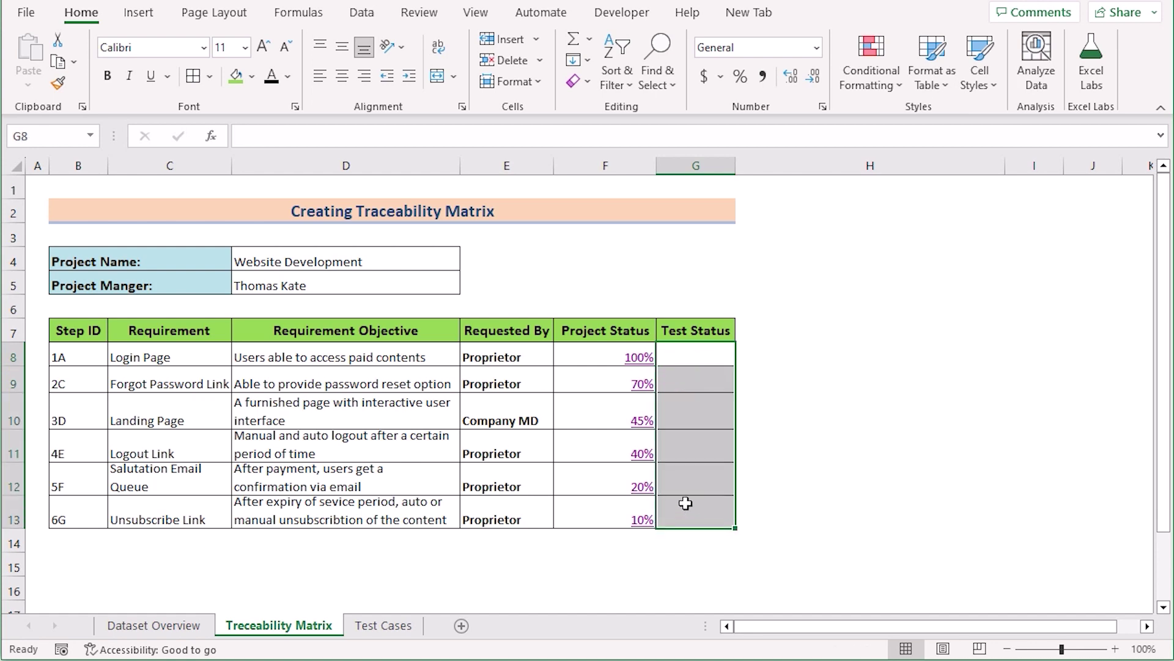
Enter =IF(F8<0.5,"Failed",IF(F8<=0.8,"Partial","Passed")) in Test Status cell G8 and fill it down through G13.
left_click(700, 353)
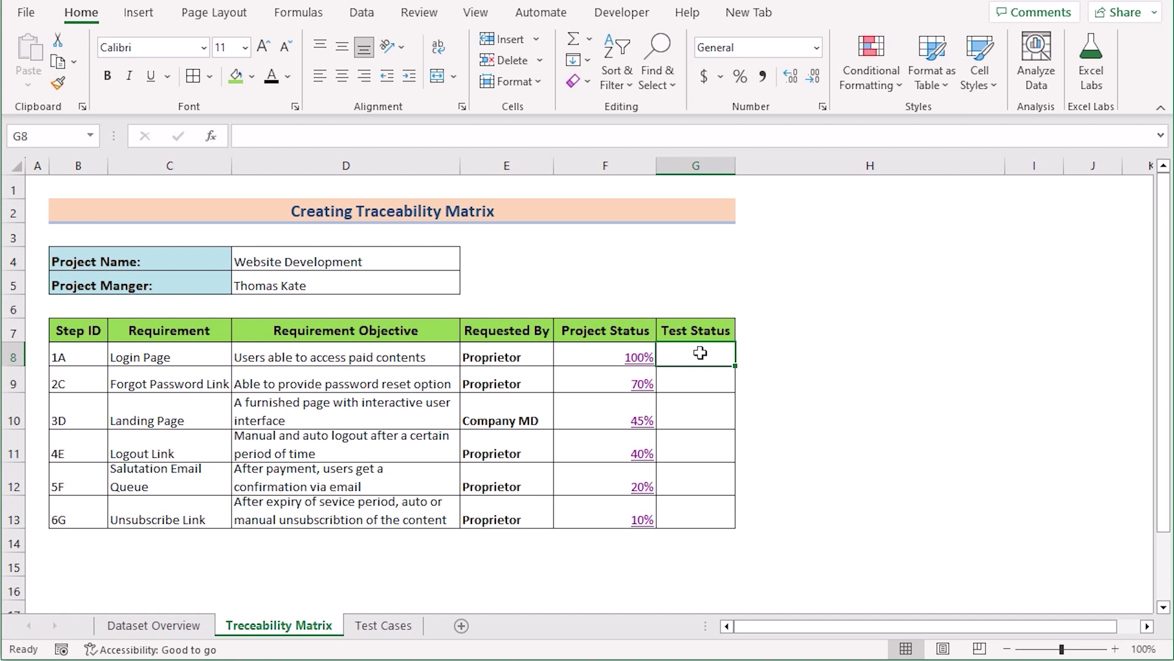
double_click(692, 353)
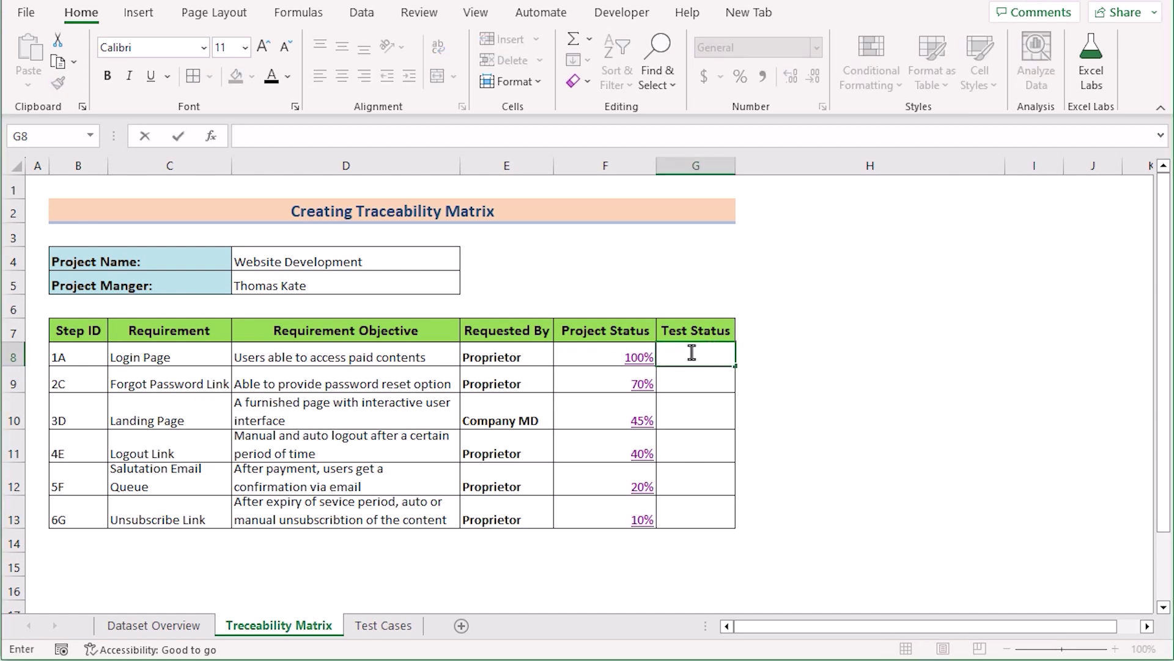
type("=IF")
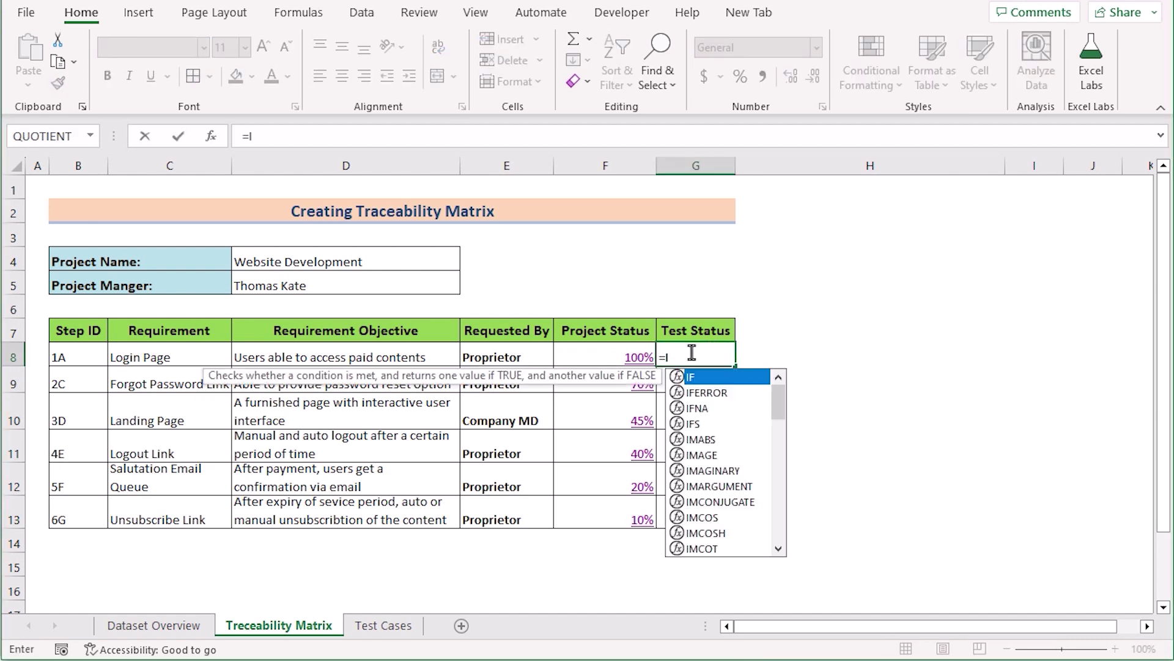
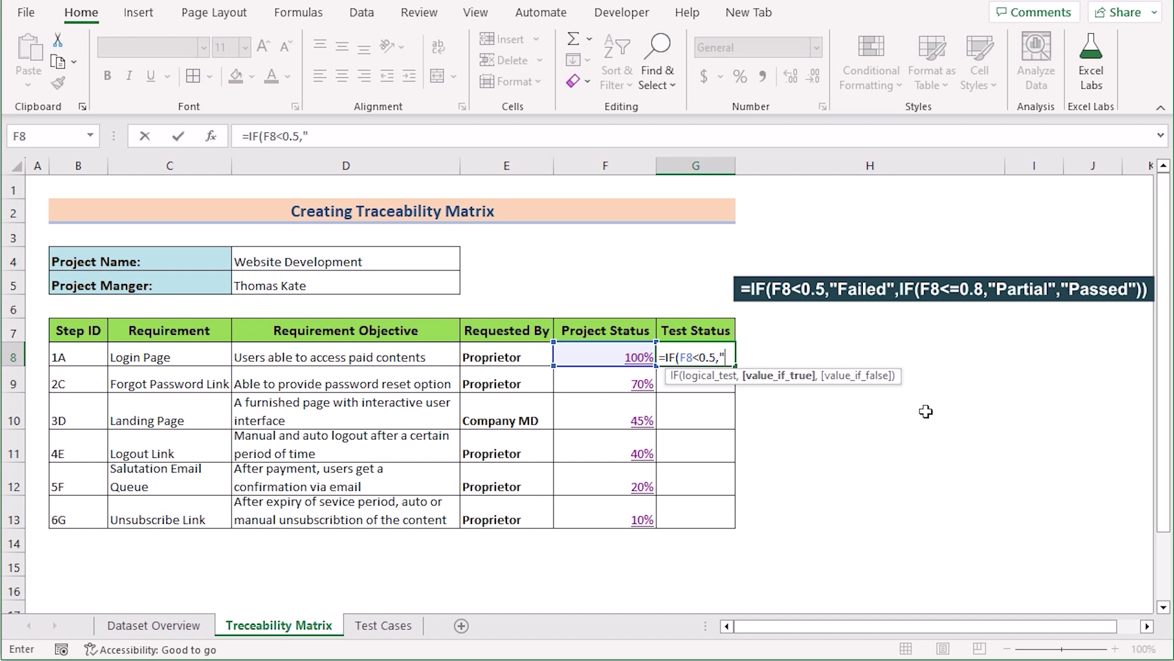
type("Failed\",")
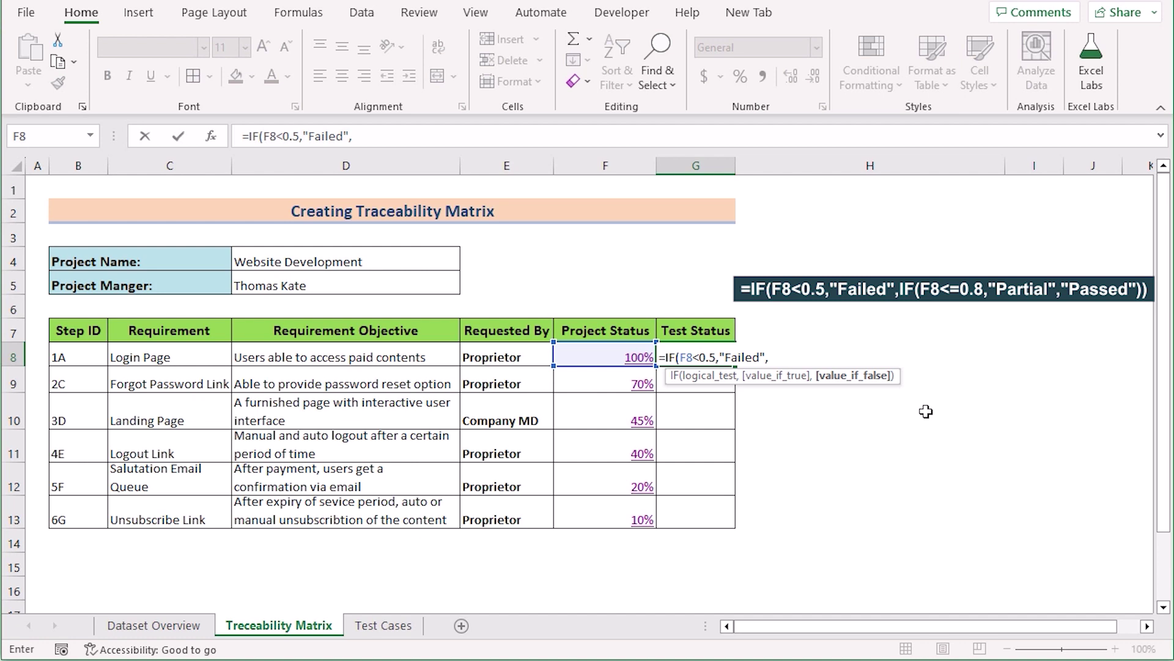
type("IF")
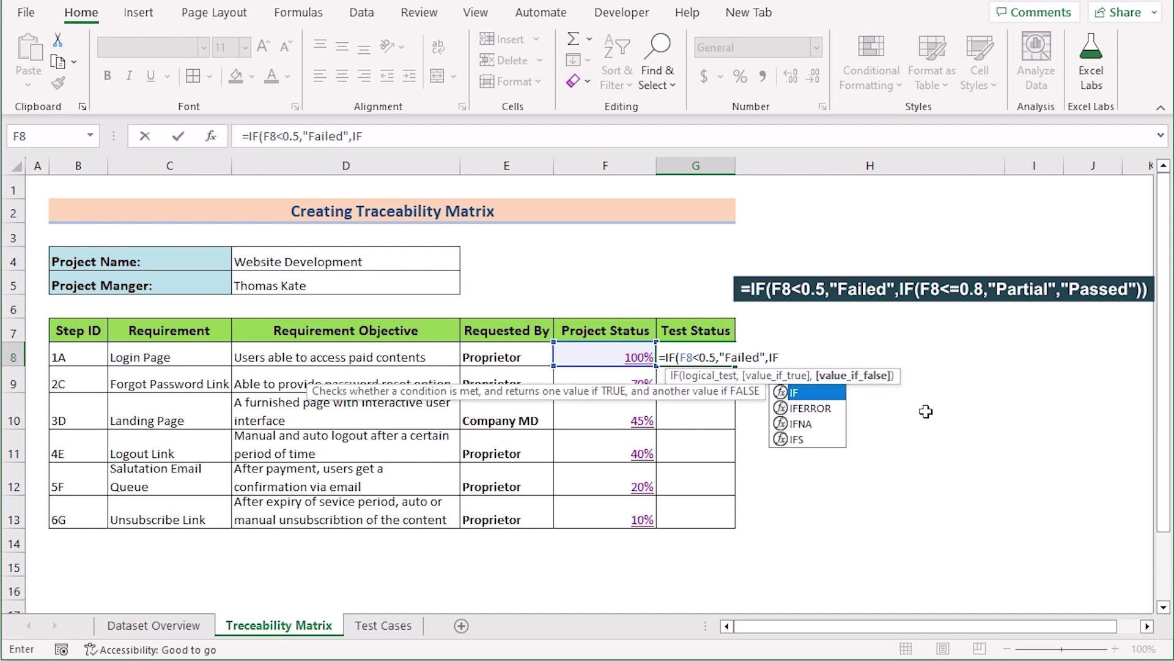
type("(")
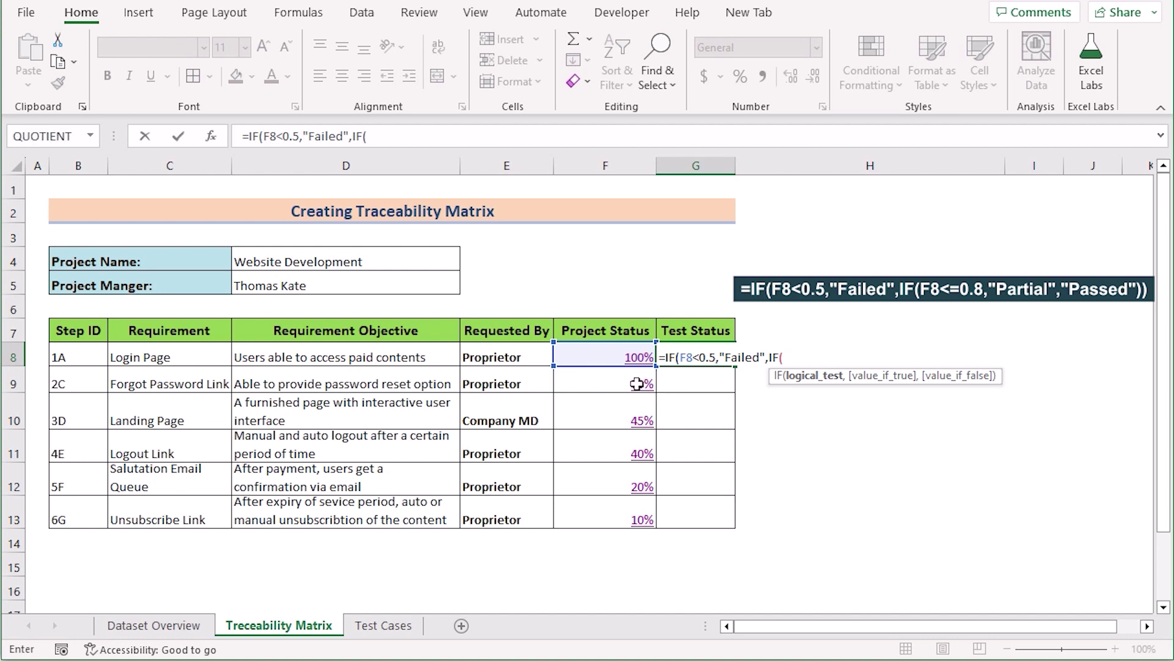
left_click(592, 355)
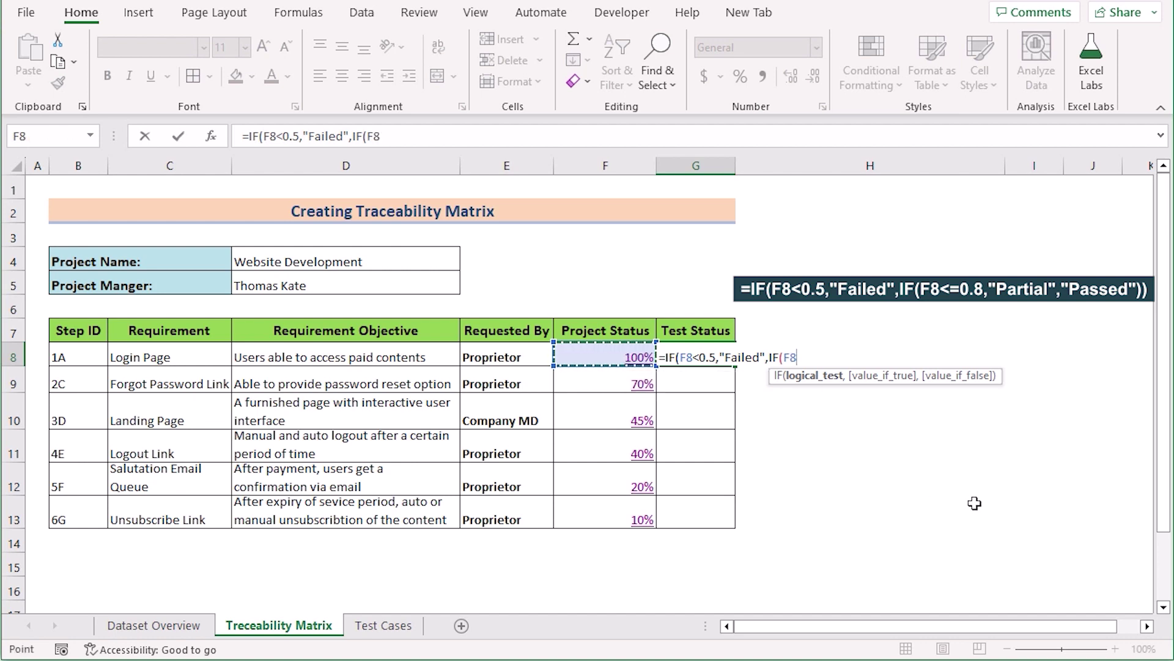
type("<=0.8,")
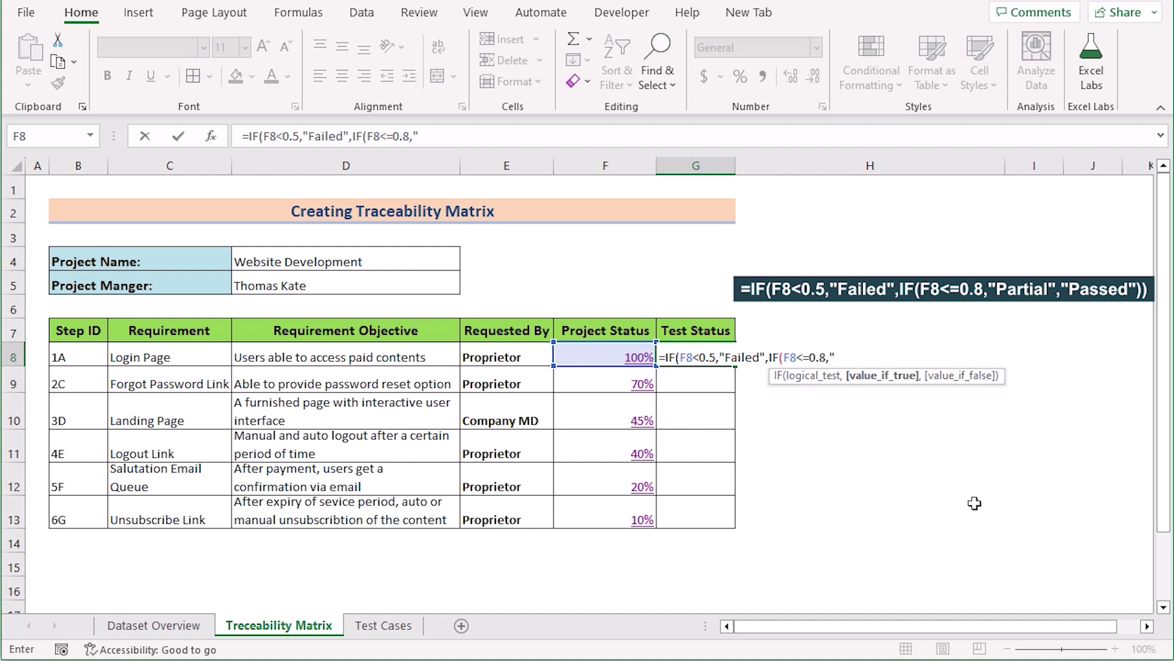
type("Partial\",")
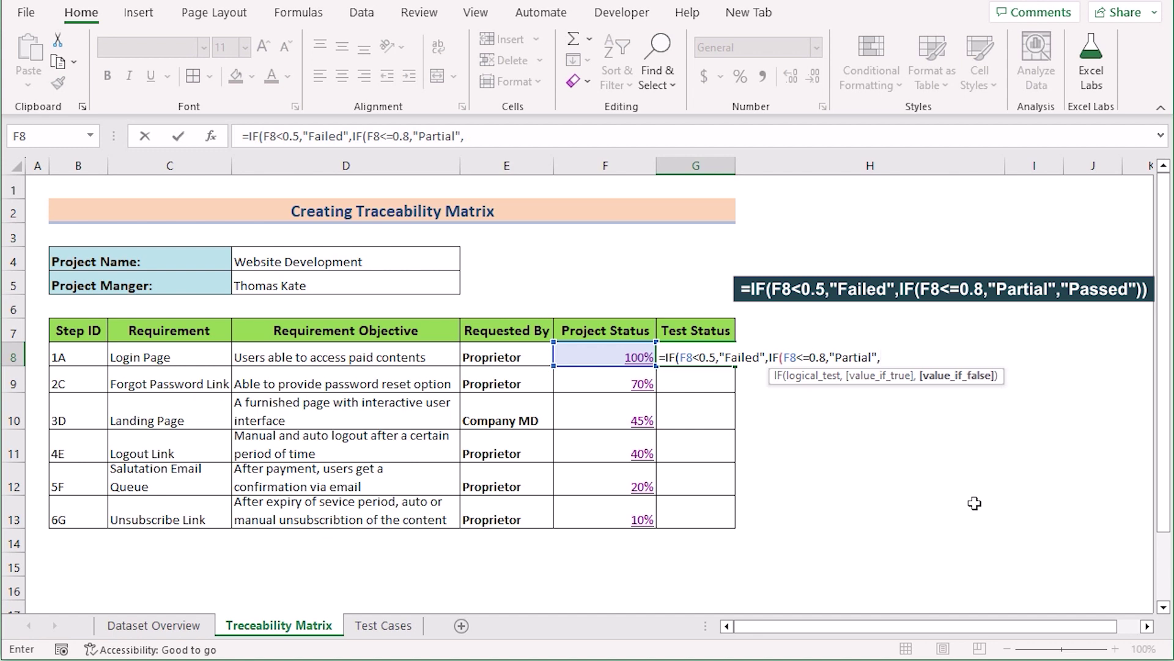
type("\"Passed\"))")
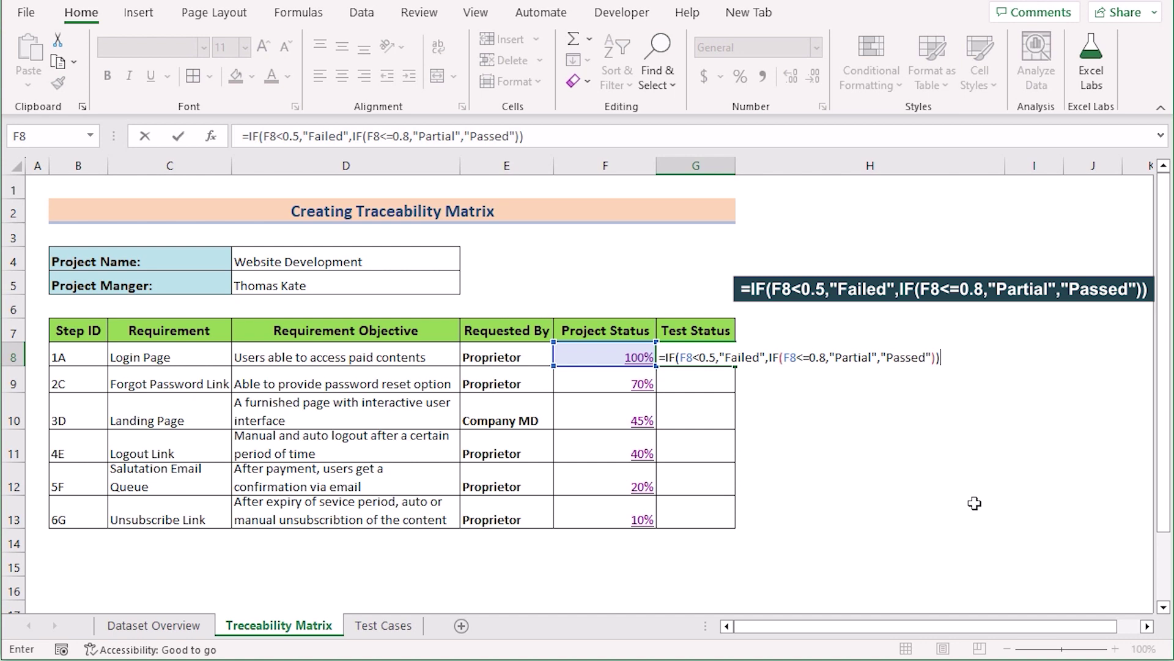
key("Return")
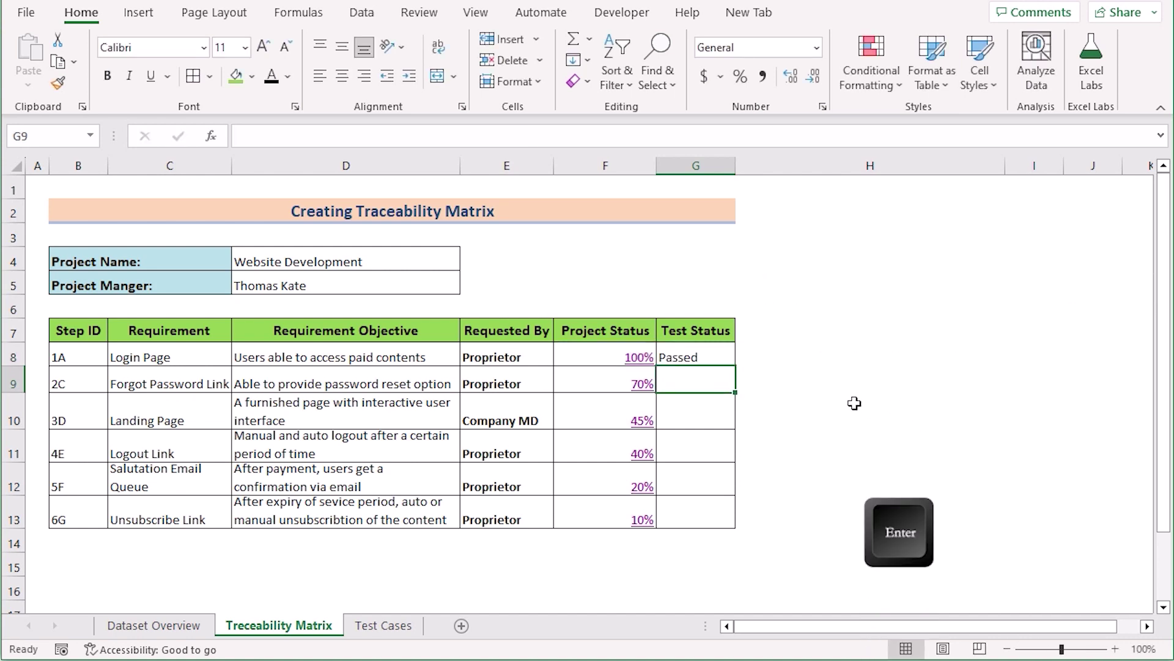
left_click(717, 356)
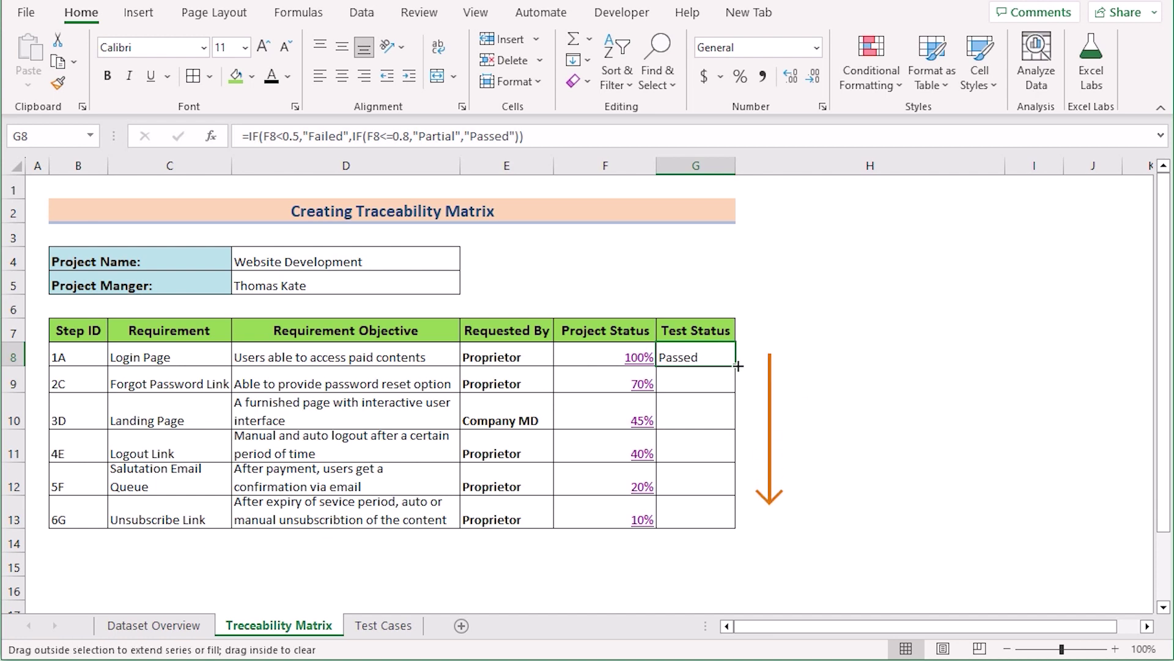
left_click_drag(739, 366, 738, 527)
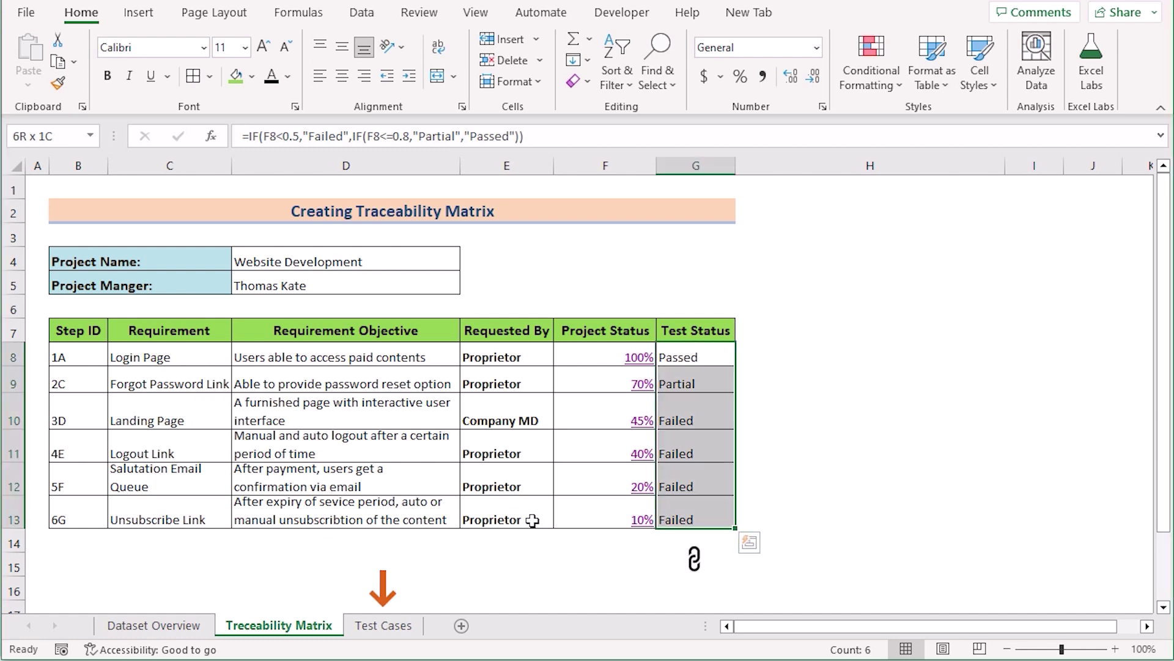
Examine the Status values in I7:I12 of the Test Cases sheet and return to the Treceability Matrix sheet.
left_click(382, 626)
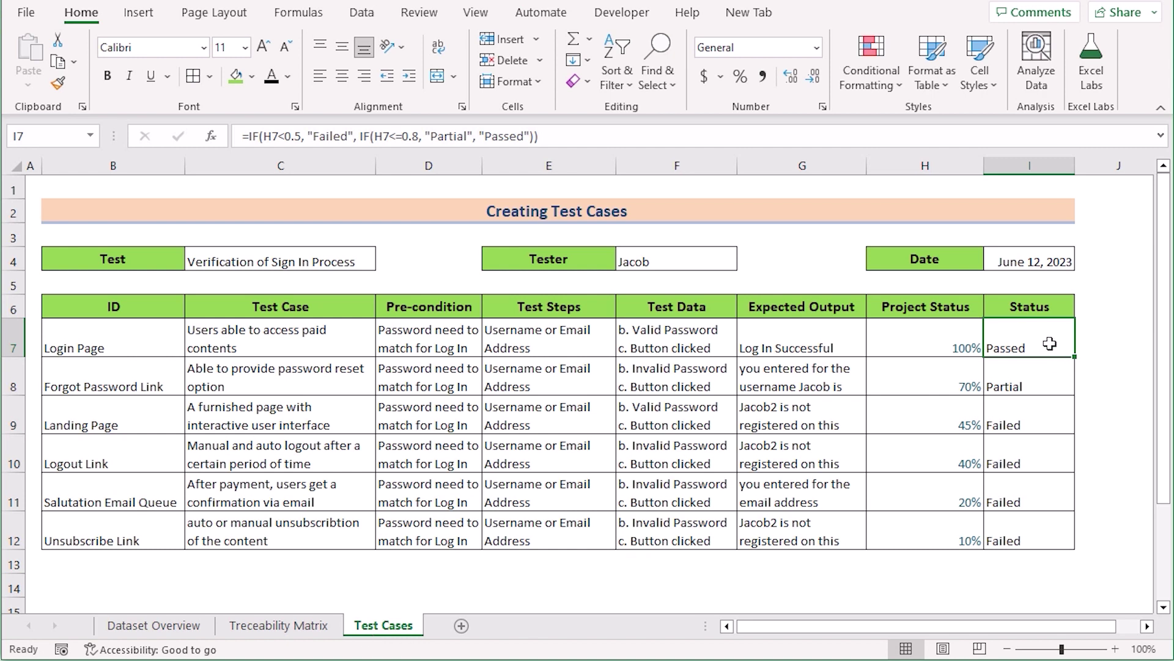
left_click_drag(1046, 342, 1030, 527)
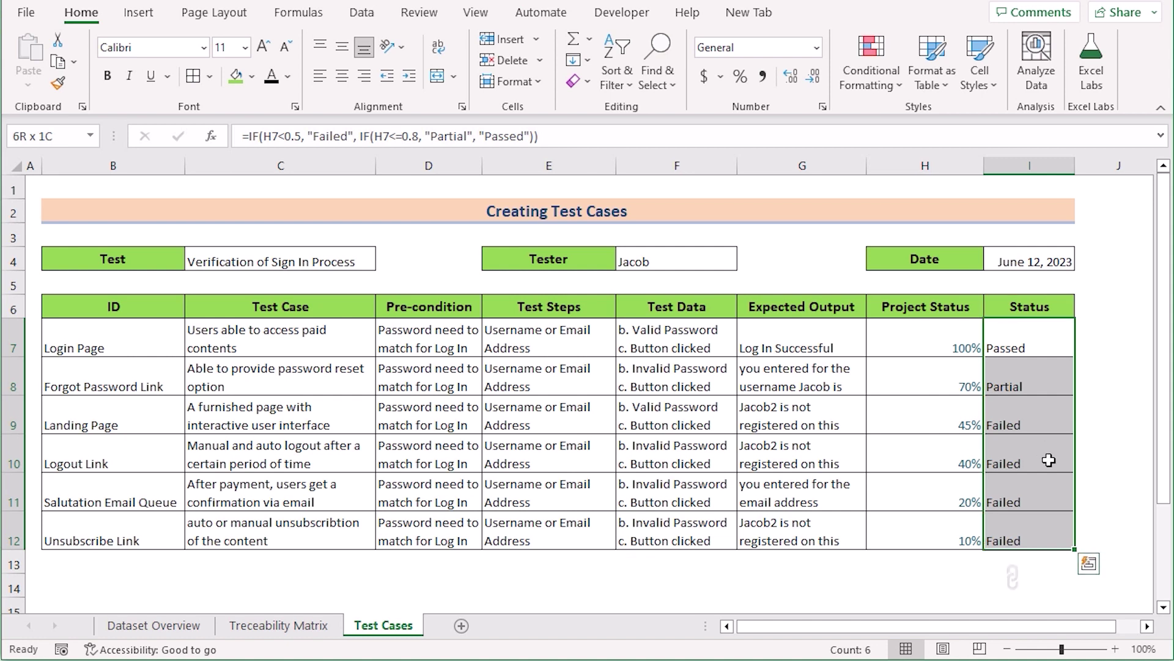
left_click(283, 625)
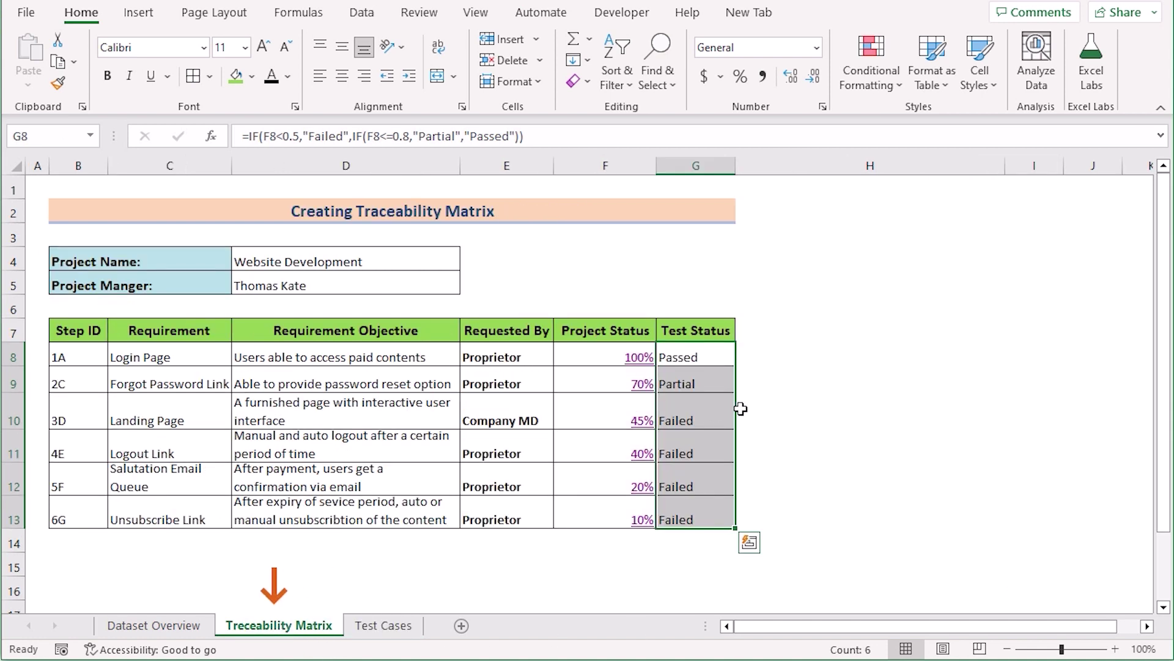
left_click(834, 398)
Hyperlink the Test Status cells G8:G13 of the Treceability Matrix sheet to cell I7 of the Test Cases sheet.
left_click(715, 353)
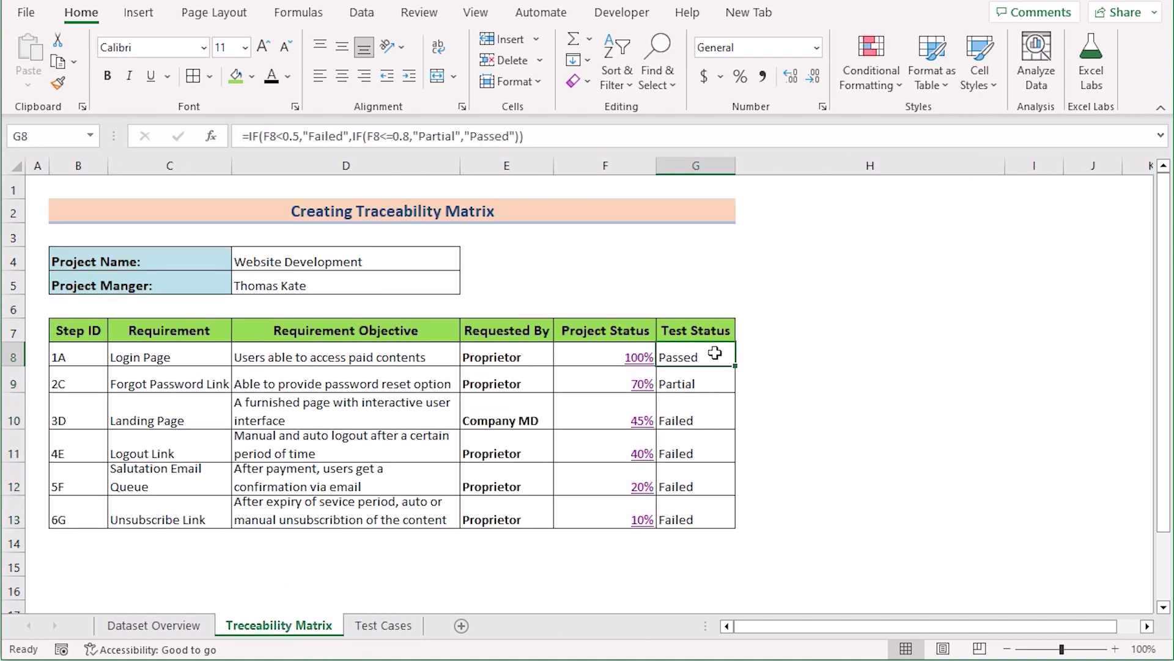
mouse_move(715, 353)
left_mouse_down()
mouse_move(687, 489)
mouse_move(704, 518)
left_mouse_up()
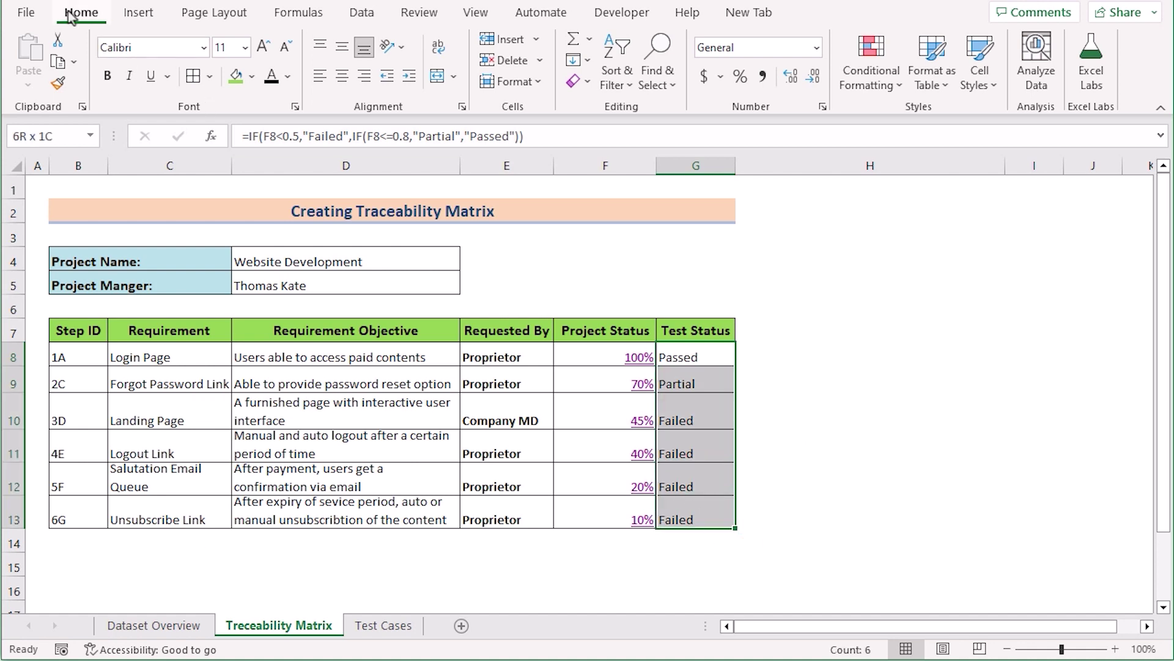
left_click(160, 15)
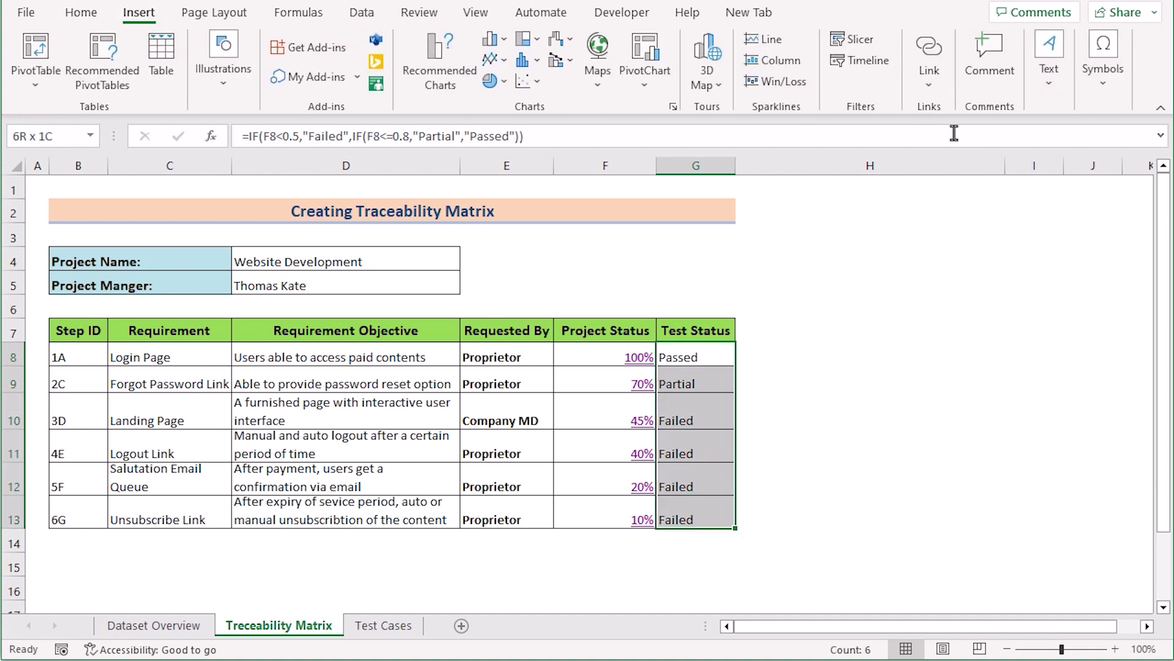
left_click(930, 92)
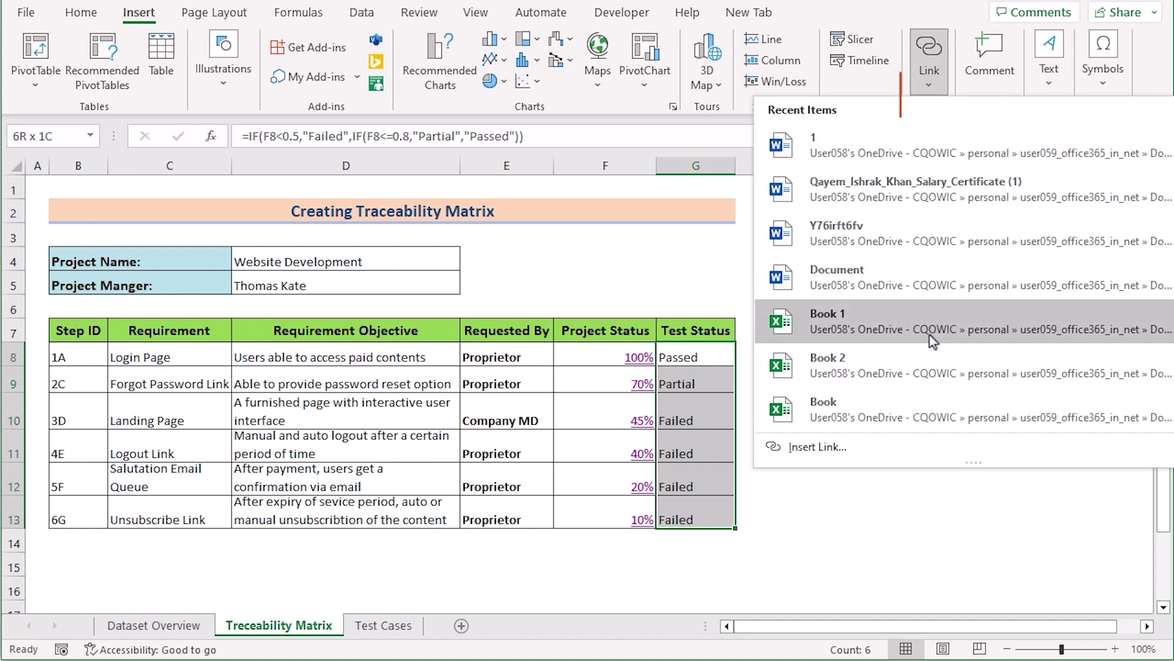
left_click(853, 451)
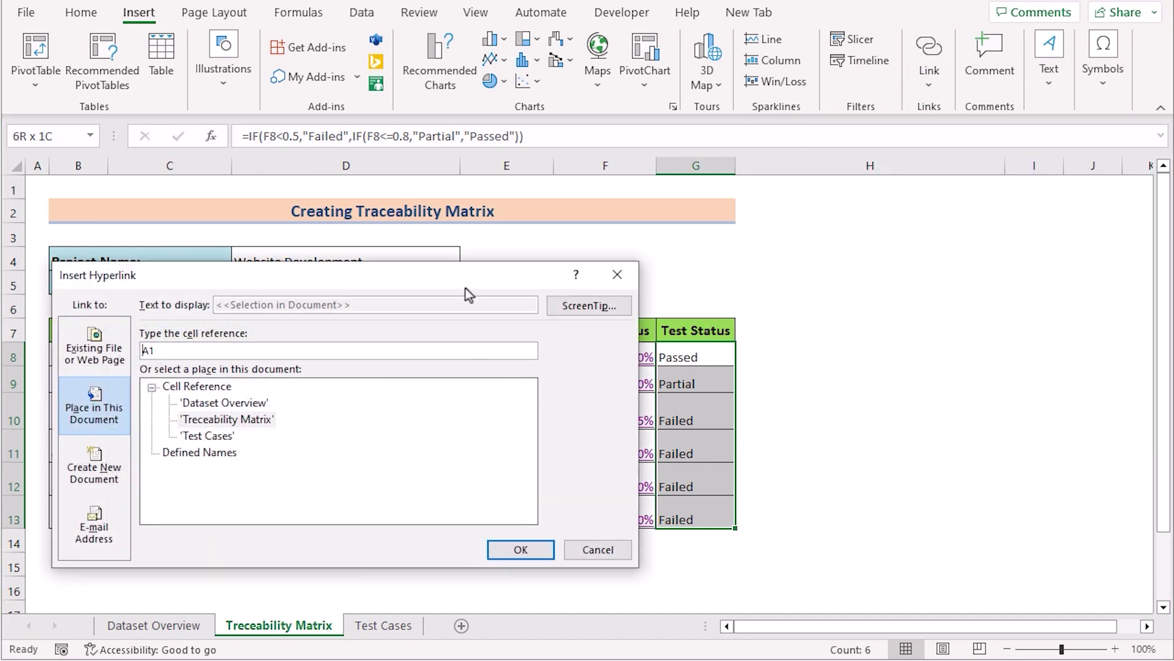
left_click_drag(464, 288, 457, 265)
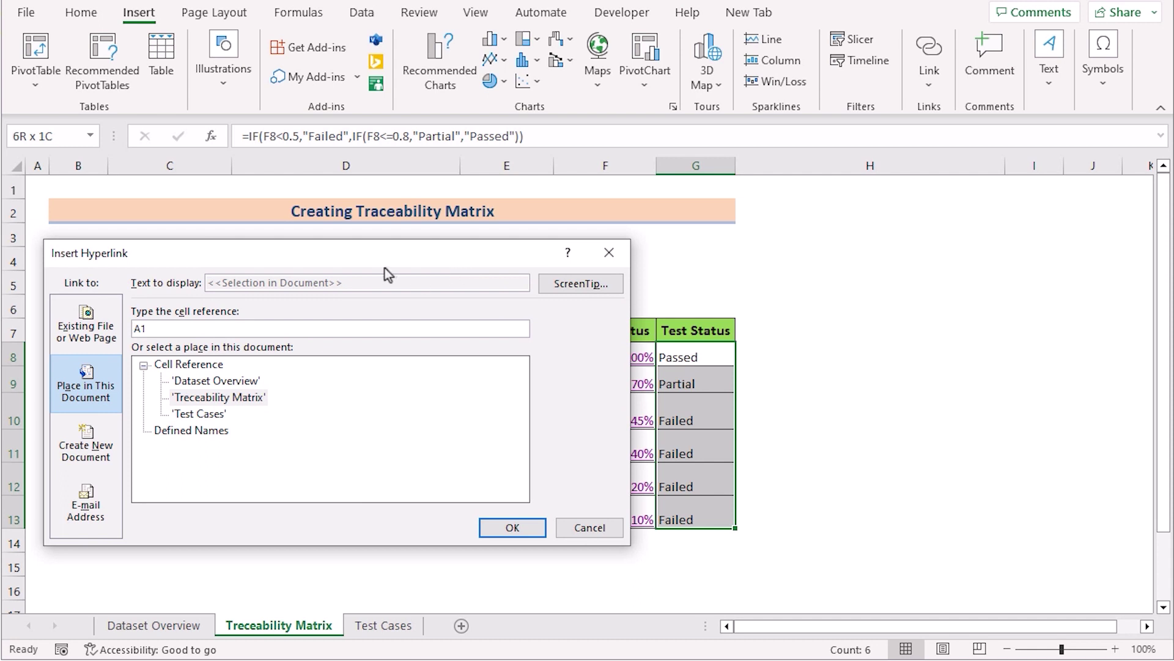
left_click(85, 376)
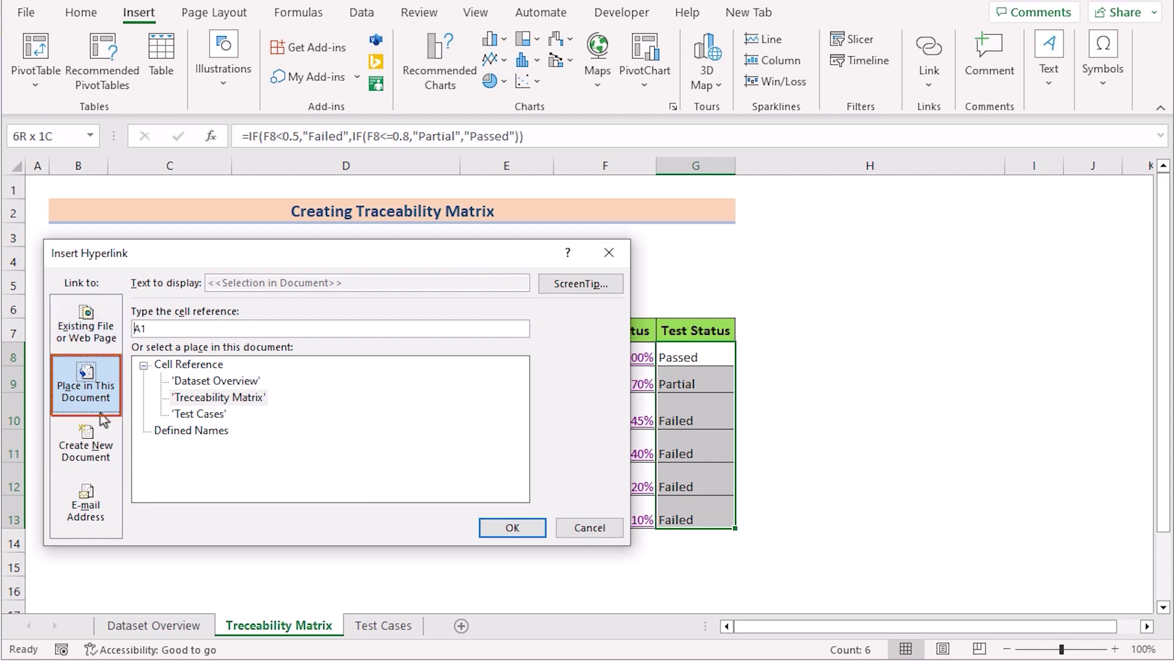
left_click(197, 414)
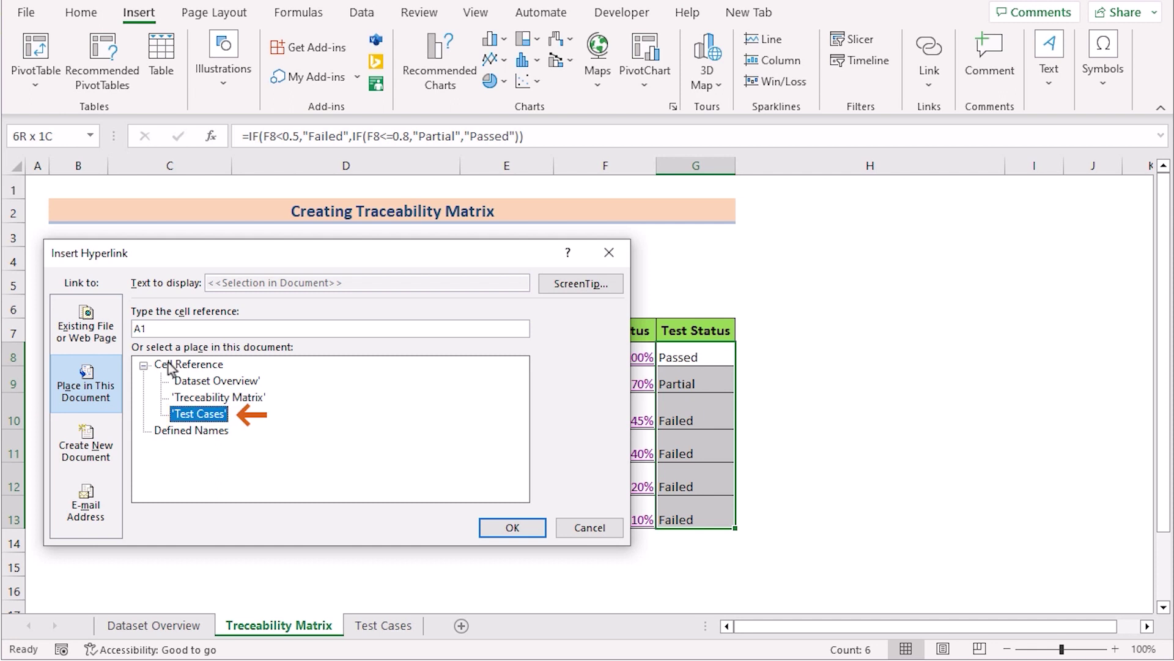
double_click(137, 328)
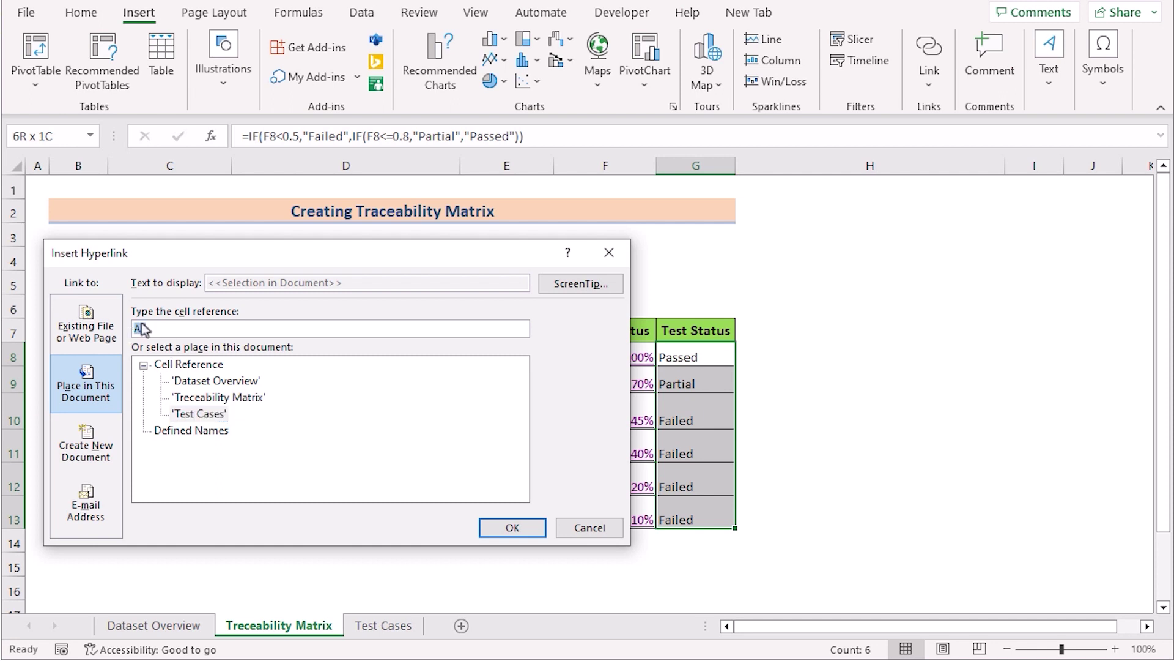
key("BackSpace")
left_click(521, 530)
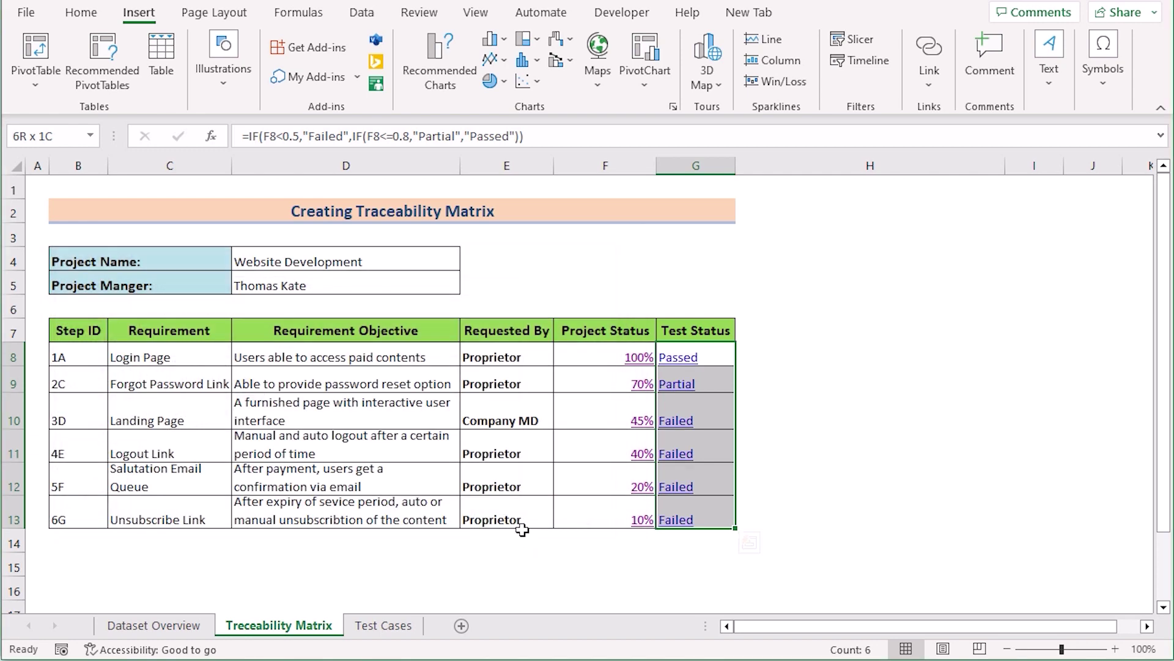
Test the hyperlink in the Test Status cell of step 1A.
left_click(726, 361)
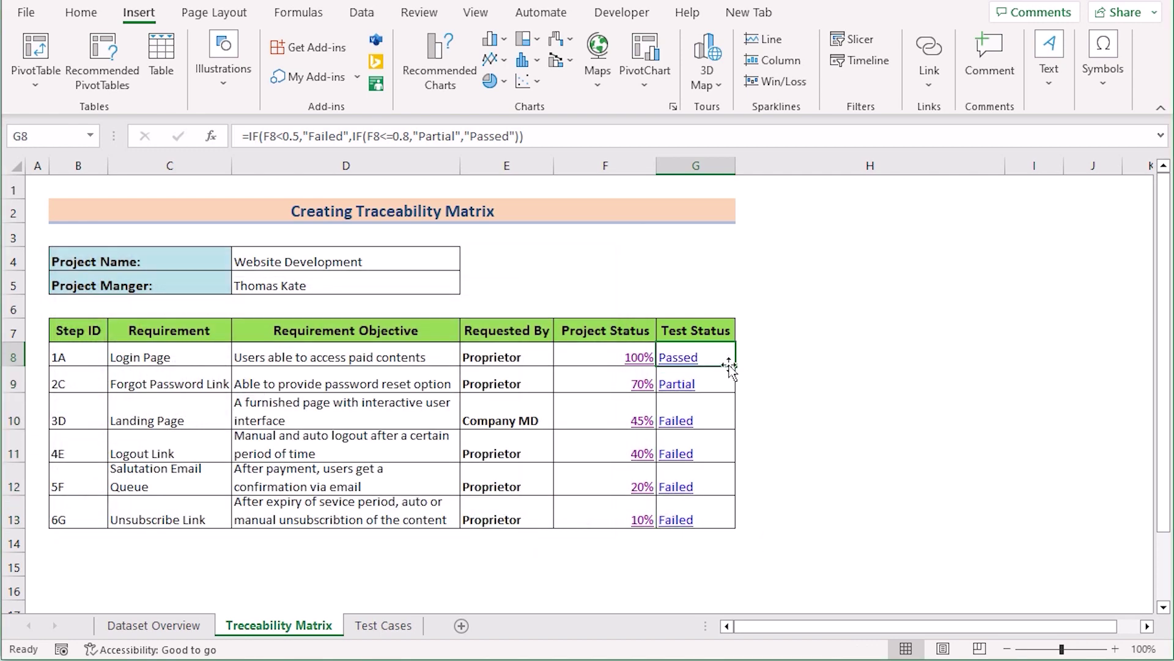
left_click(683, 364)
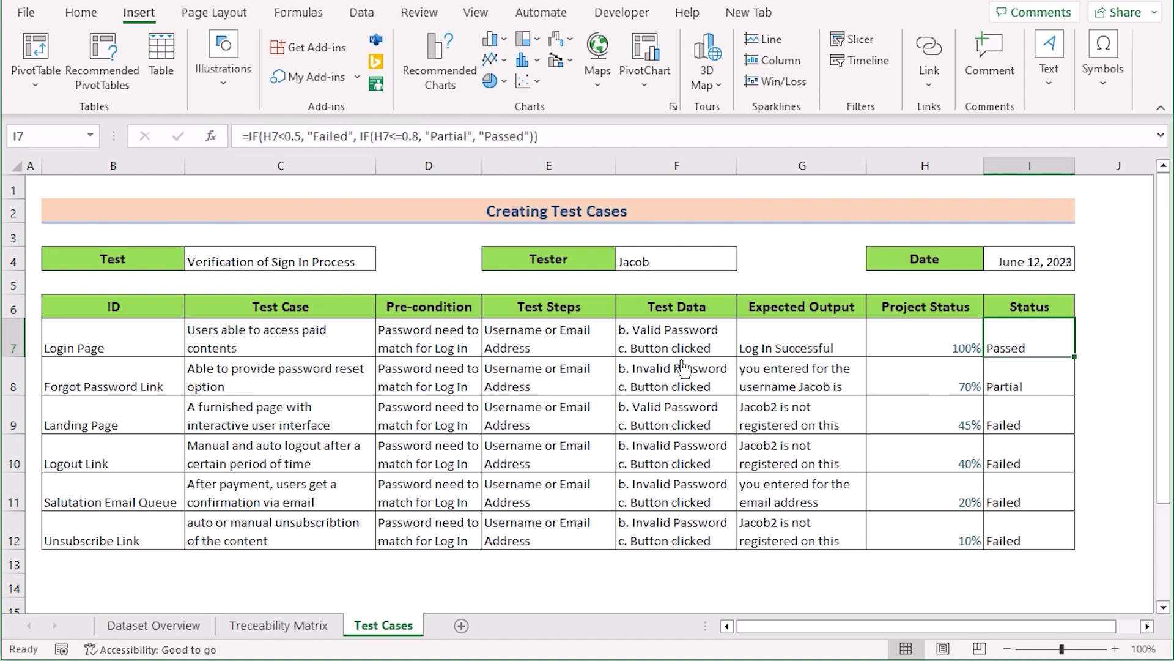